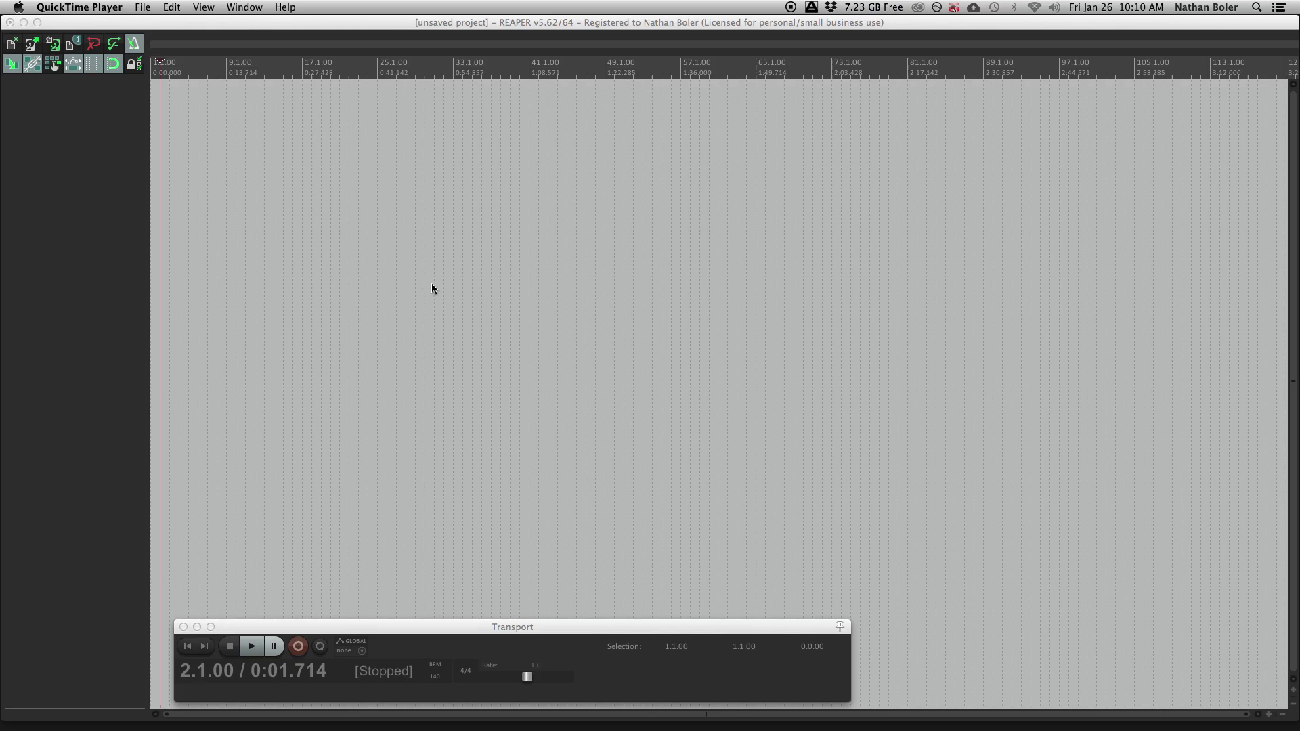
Step: Bring up the Insert Virtual Instrument on New Track chooser filtered to Kontakt 5
{"action": "right_click", "coordinate": [98, 130]}
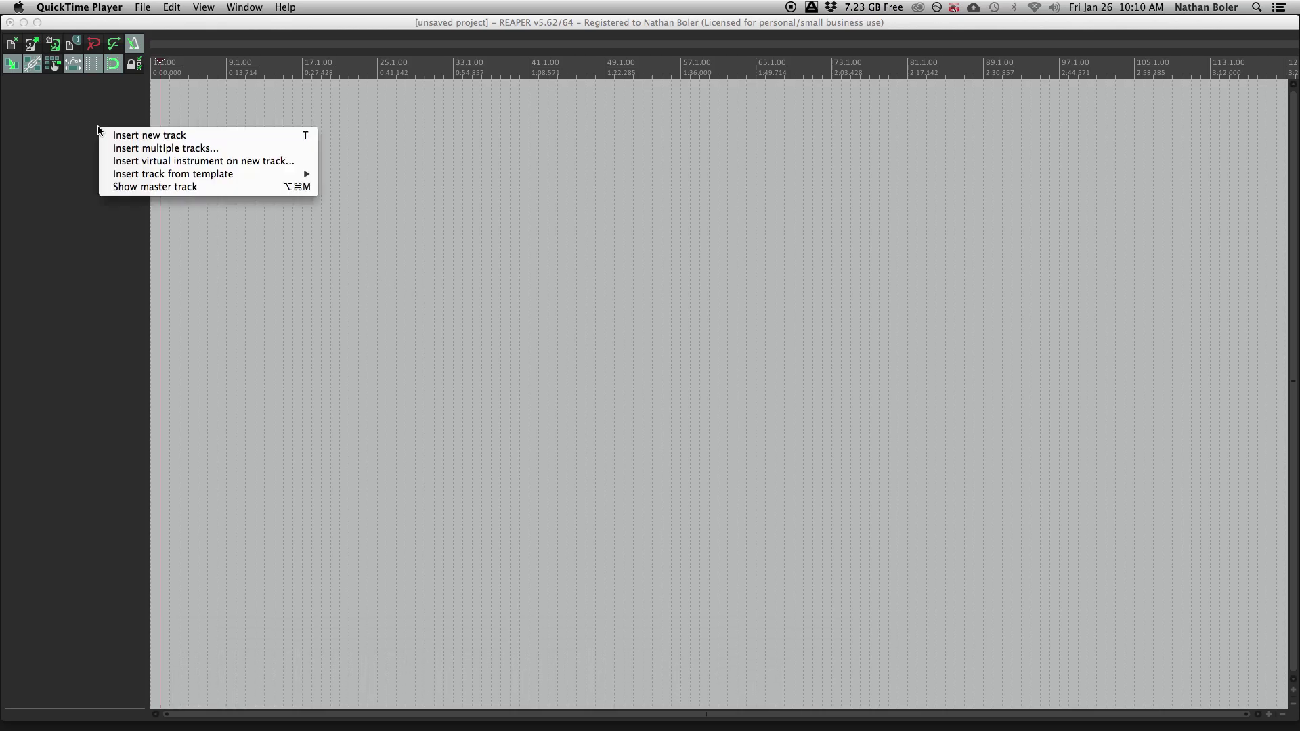
{"action": "left_click", "coordinate": [124, 162]}
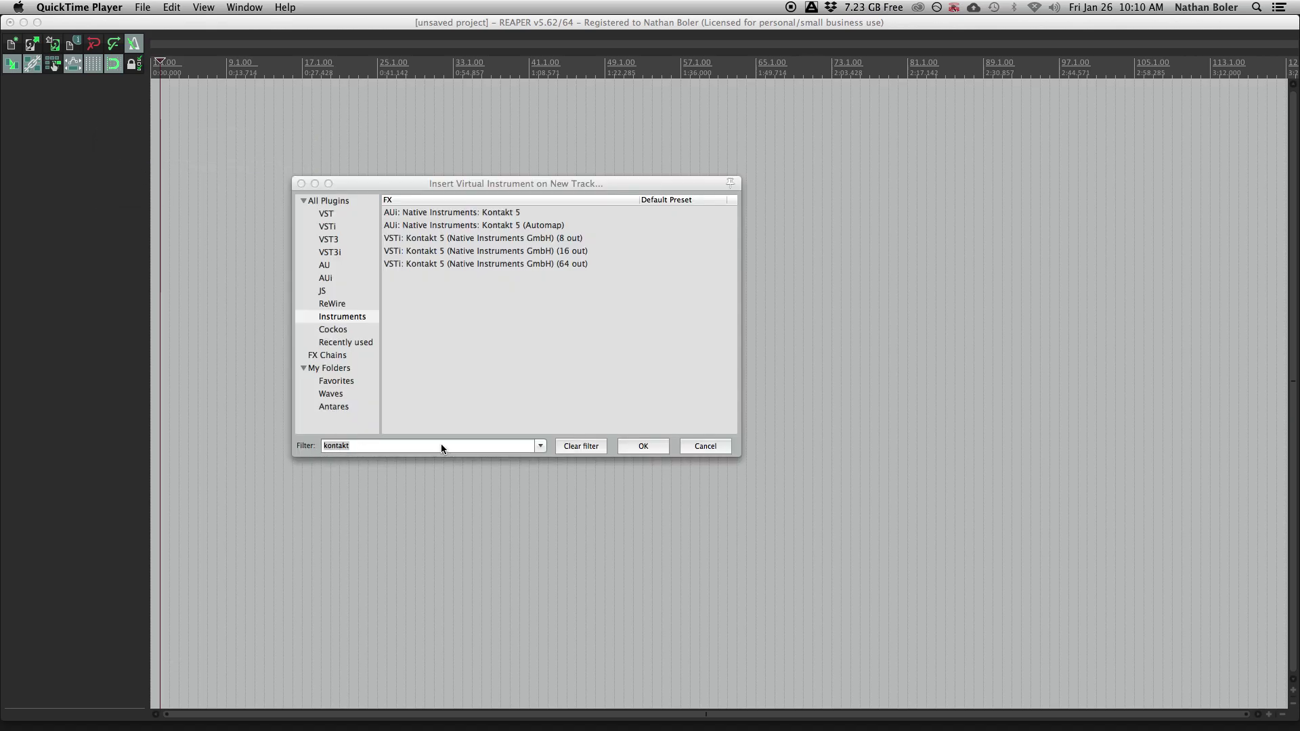
{"action": "left_click", "coordinate": [469, 214]}
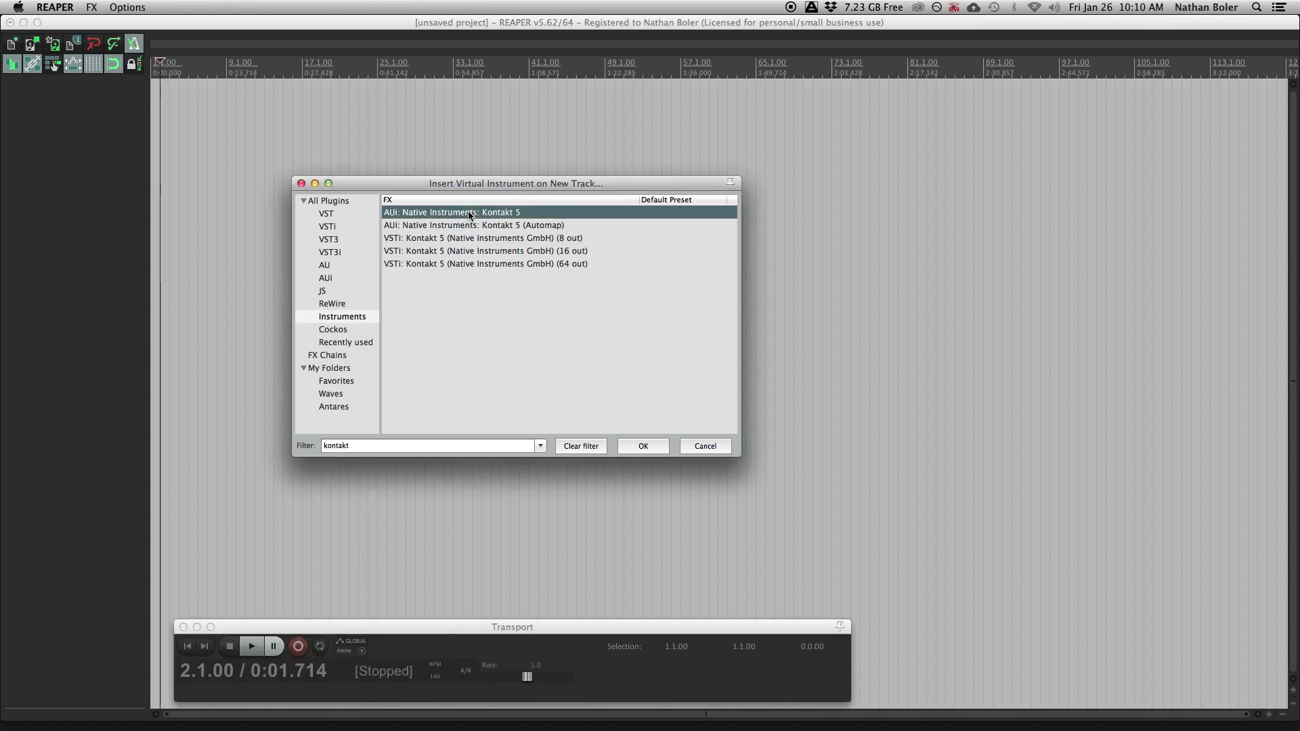
Step: Insert Kontakt 5 on a new track and load Soundiron's Sonespheres - 01 - Distance instrument
{"action": "double_click", "coordinate": [469, 214]}
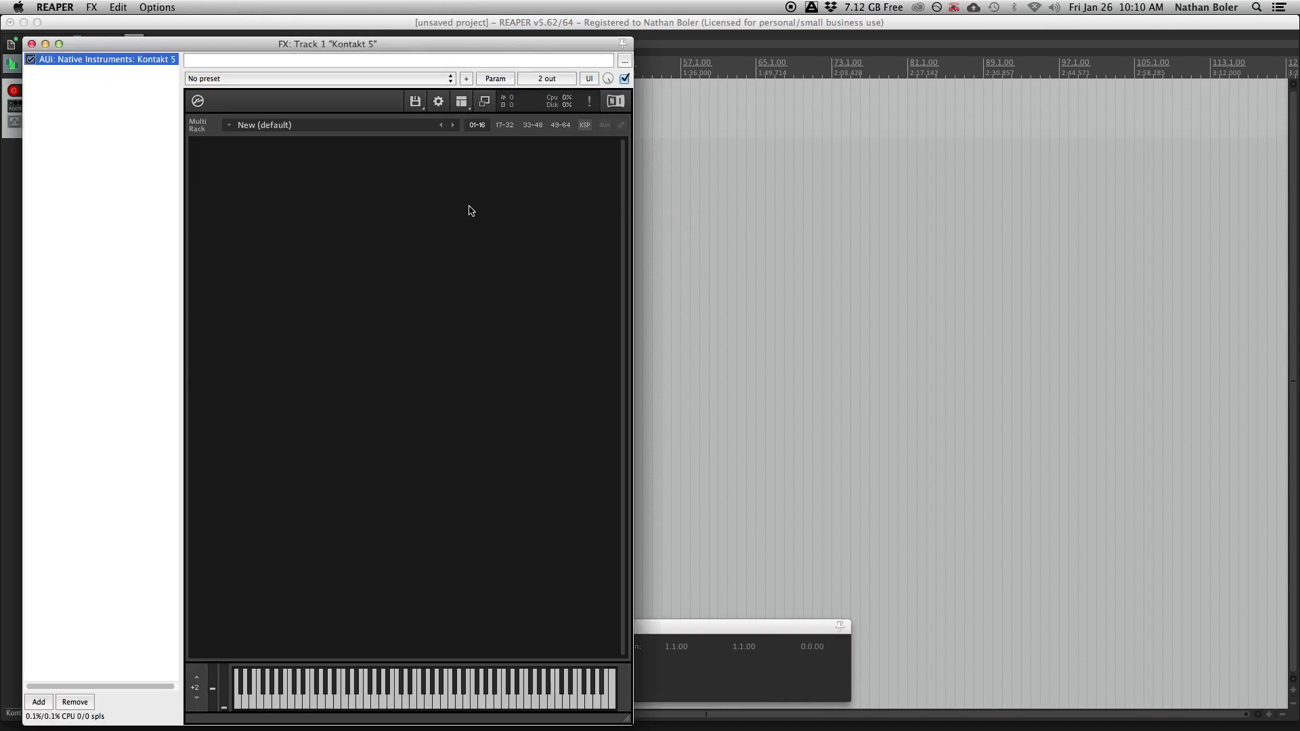
{"action": "right_click", "coordinate": [409, 329]}
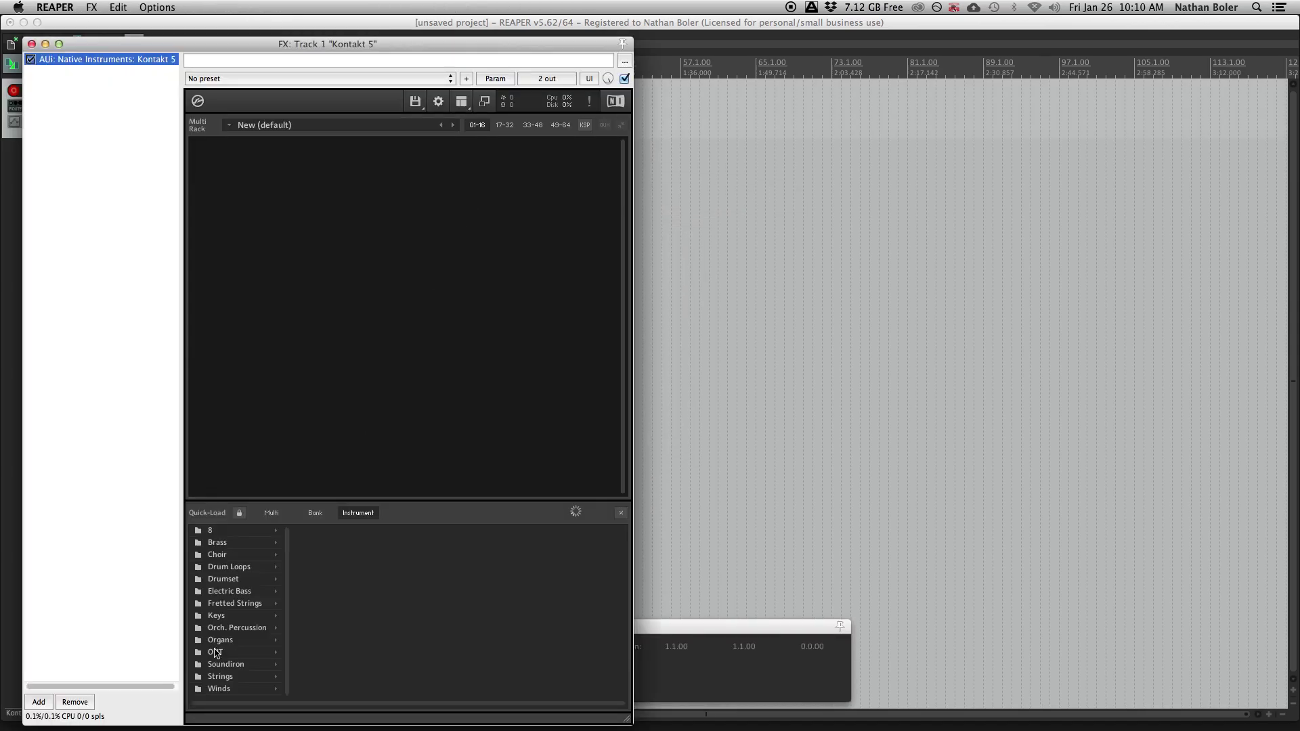
{"action": "left_click", "coordinate": [227, 667]}
{"action": "scroll", "coordinate": [349, 636], "scroll_direction": "down", "scroll_amount": 10}
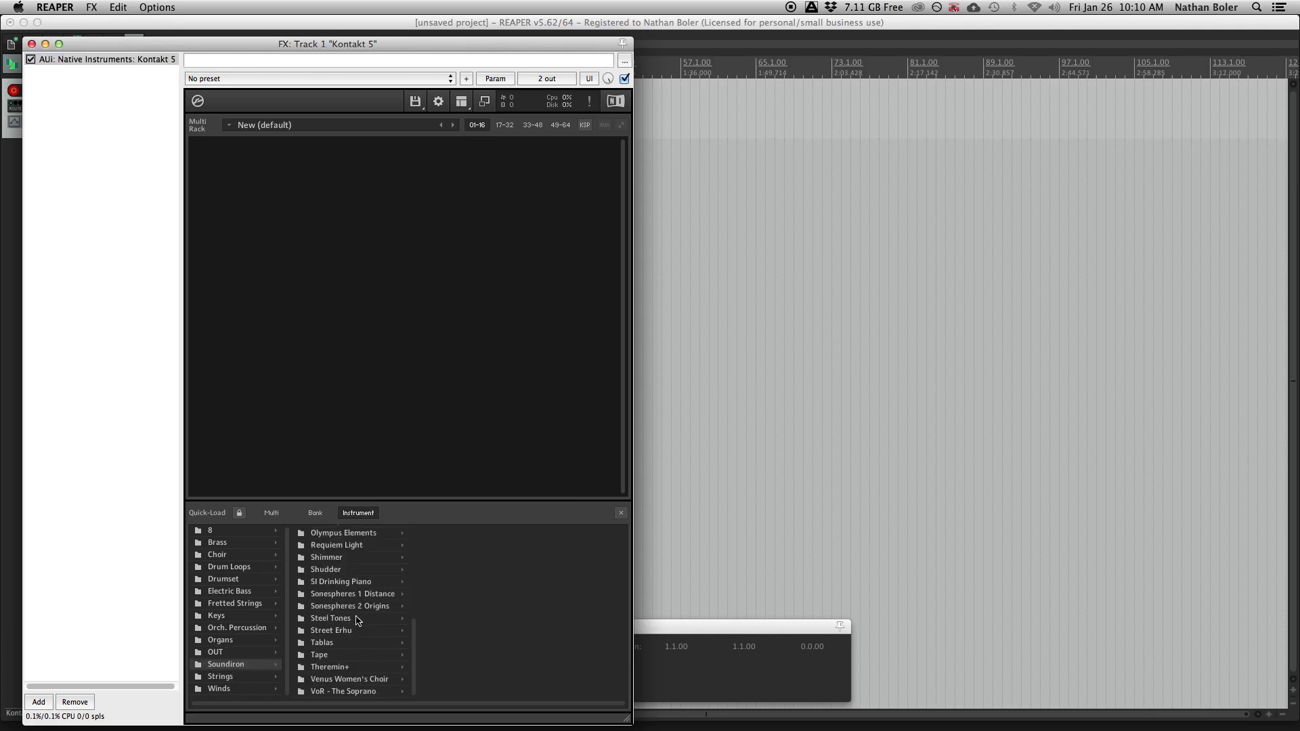
{"action": "left_click", "coordinate": [372, 595]}
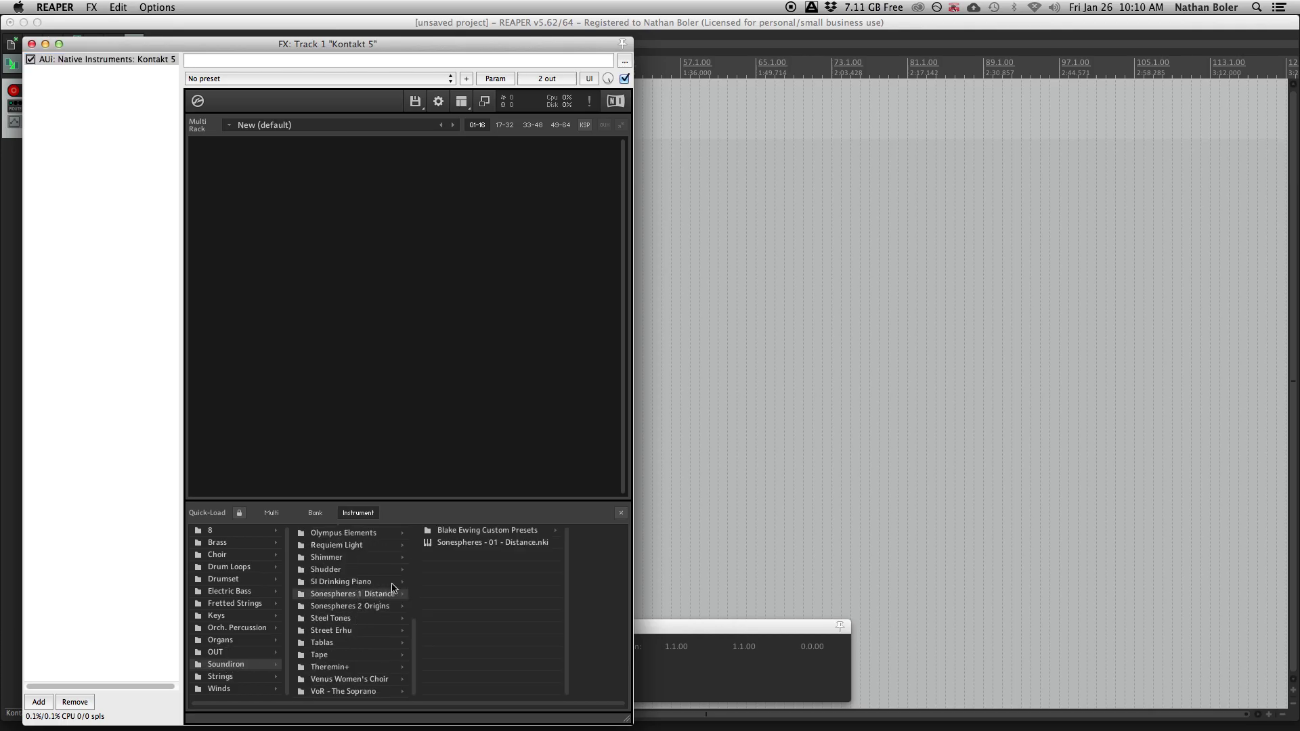
{"action": "double_click", "coordinate": [472, 545]}
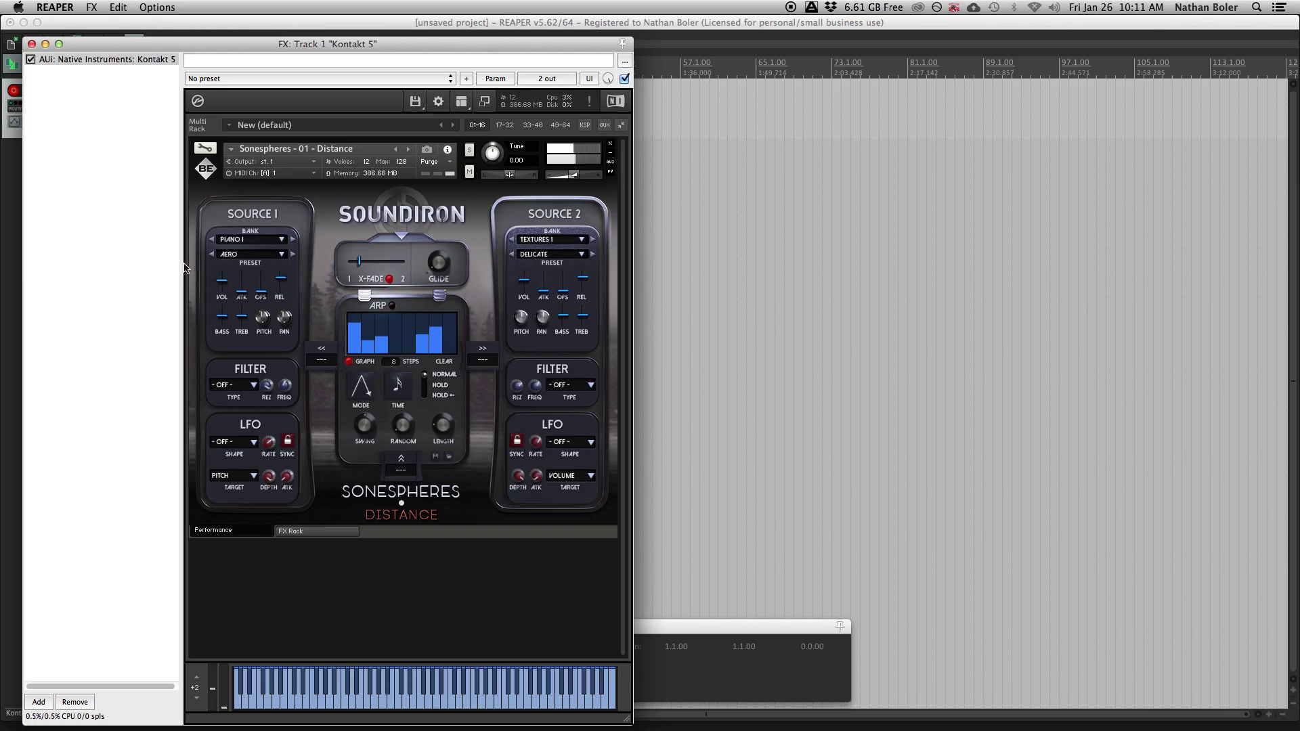
Step: Close Kontakt, rename track 1 to sonespheres1, enlarge it, and return to the project start
{"action": "left_click", "coordinate": [32, 44]}
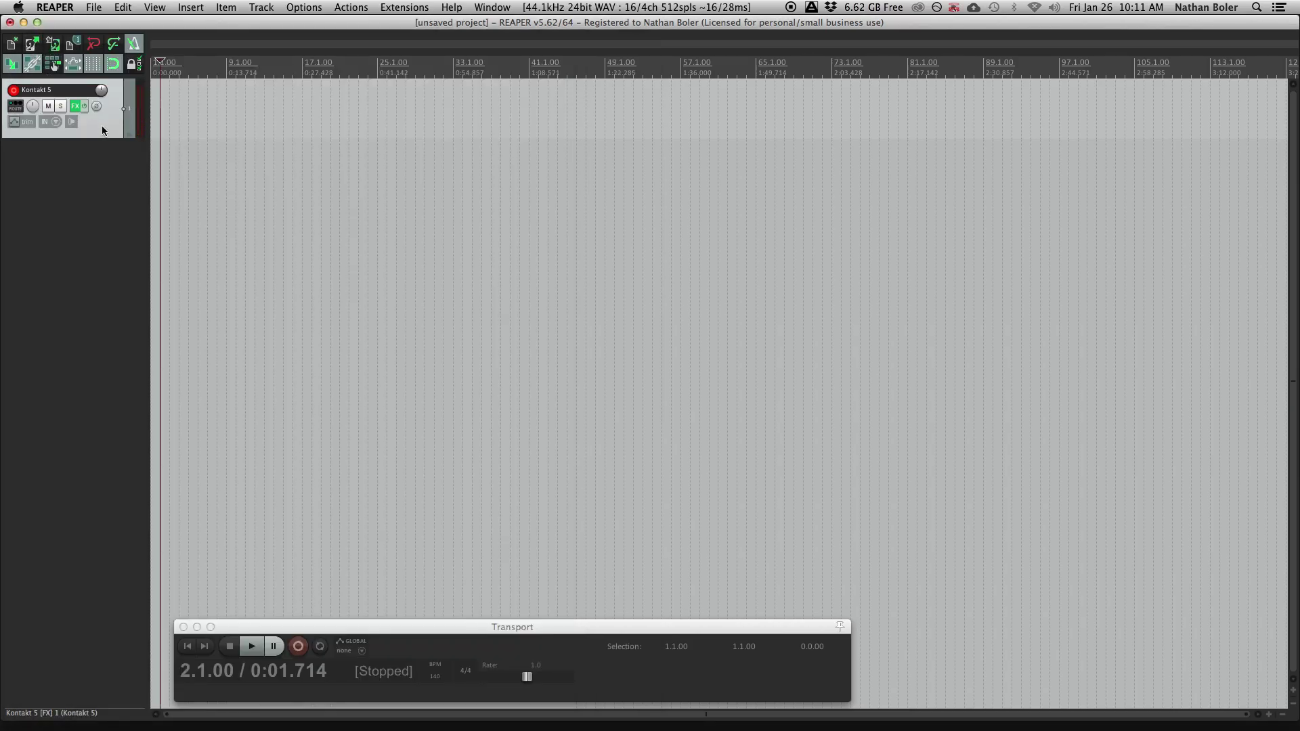
{"action": "double_click", "coordinate": [36, 93]}
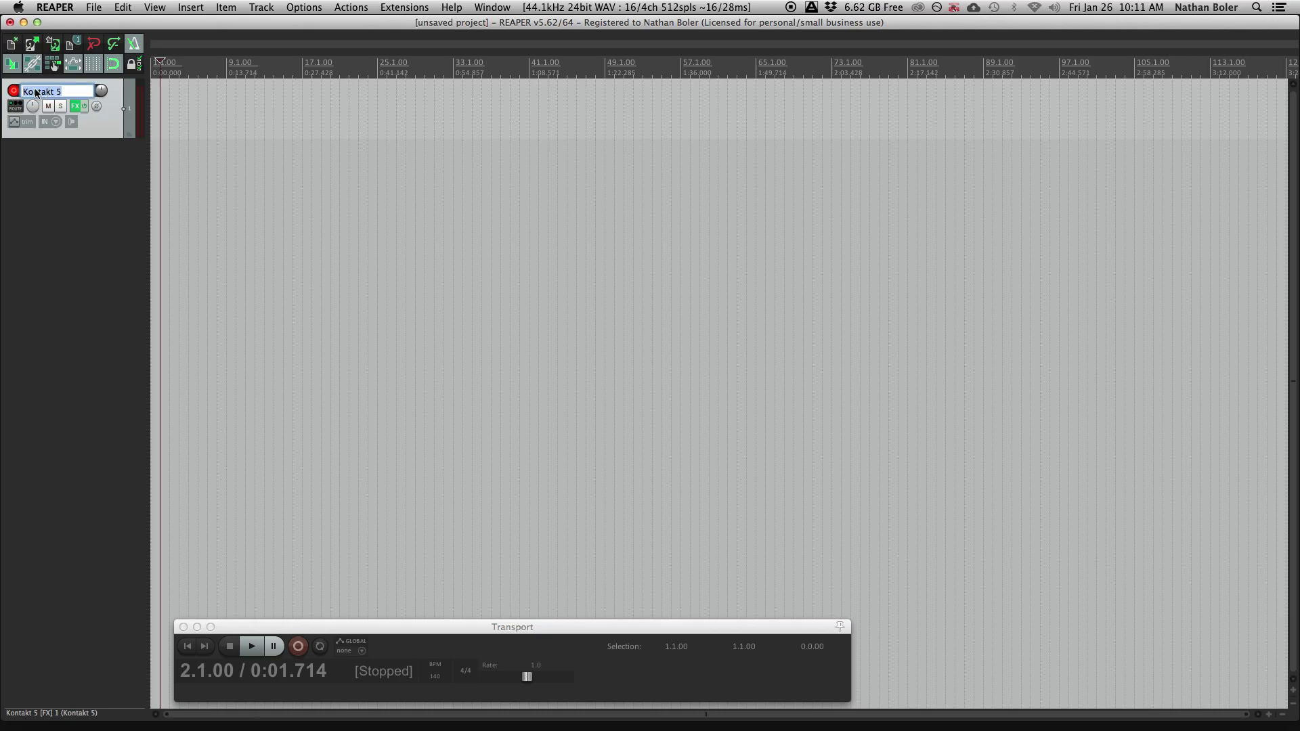
{"action": "type", "text": "sonespheres1"}
{"action": "key", "text": "Return"}
{"action": "left_click_drag", "start_coordinate": [93, 138], "coordinate": [96, 492]}
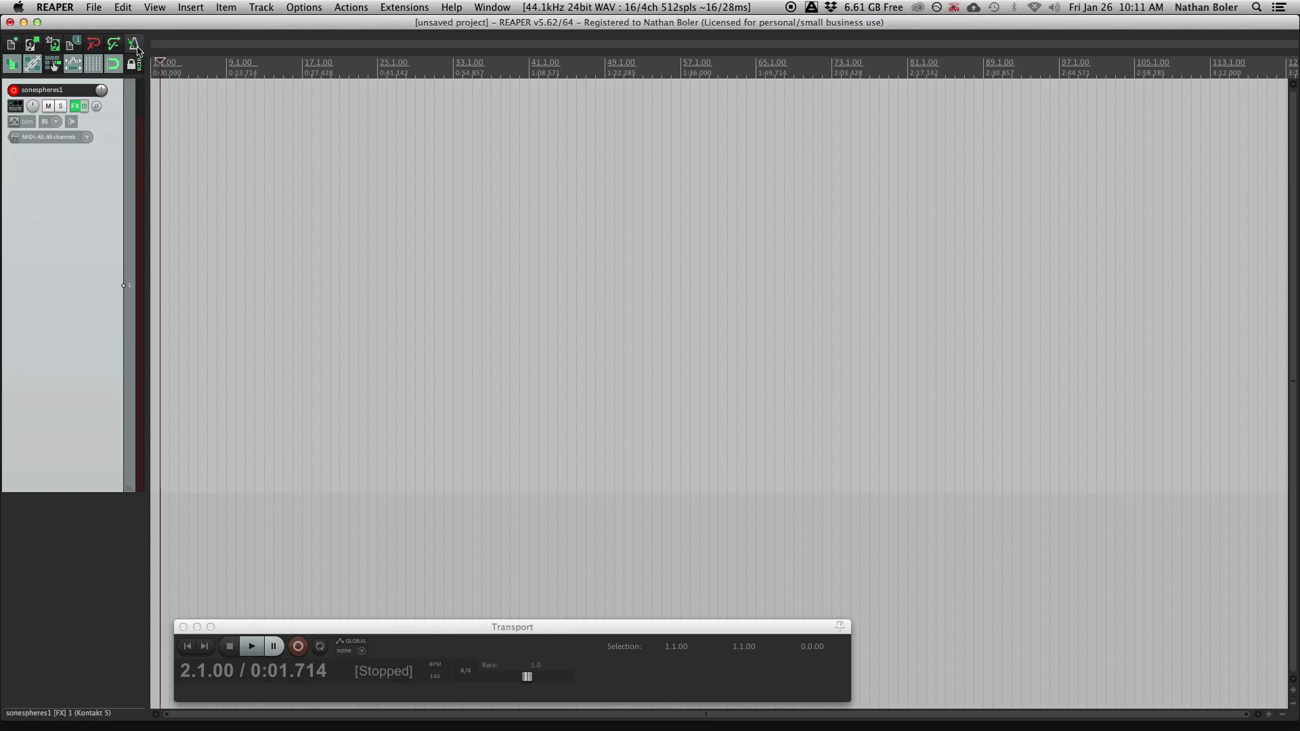
{"action": "left_click", "coordinate": [158, 62]}
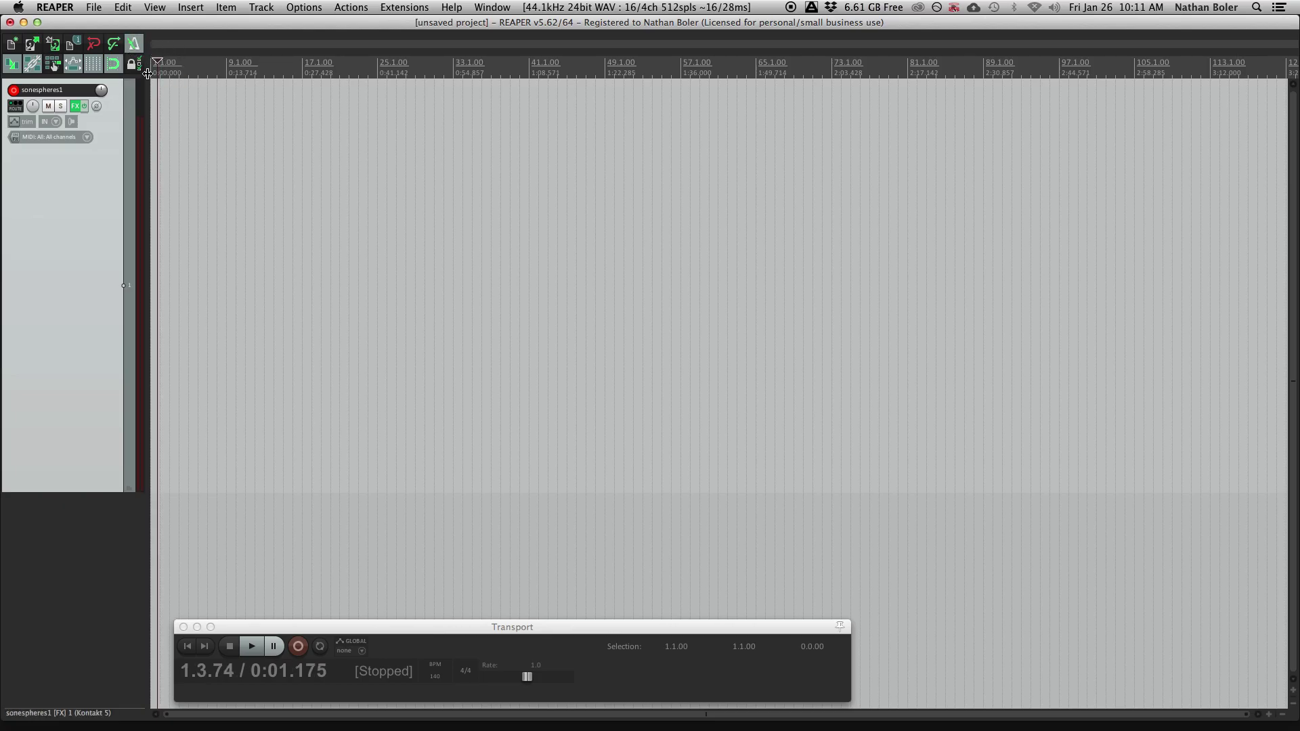
Step: Record about 35 bars of MIDI from the keyboard onto sonespheres1, then stop
{"action": "left_click", "coordinate": [298, 647]}
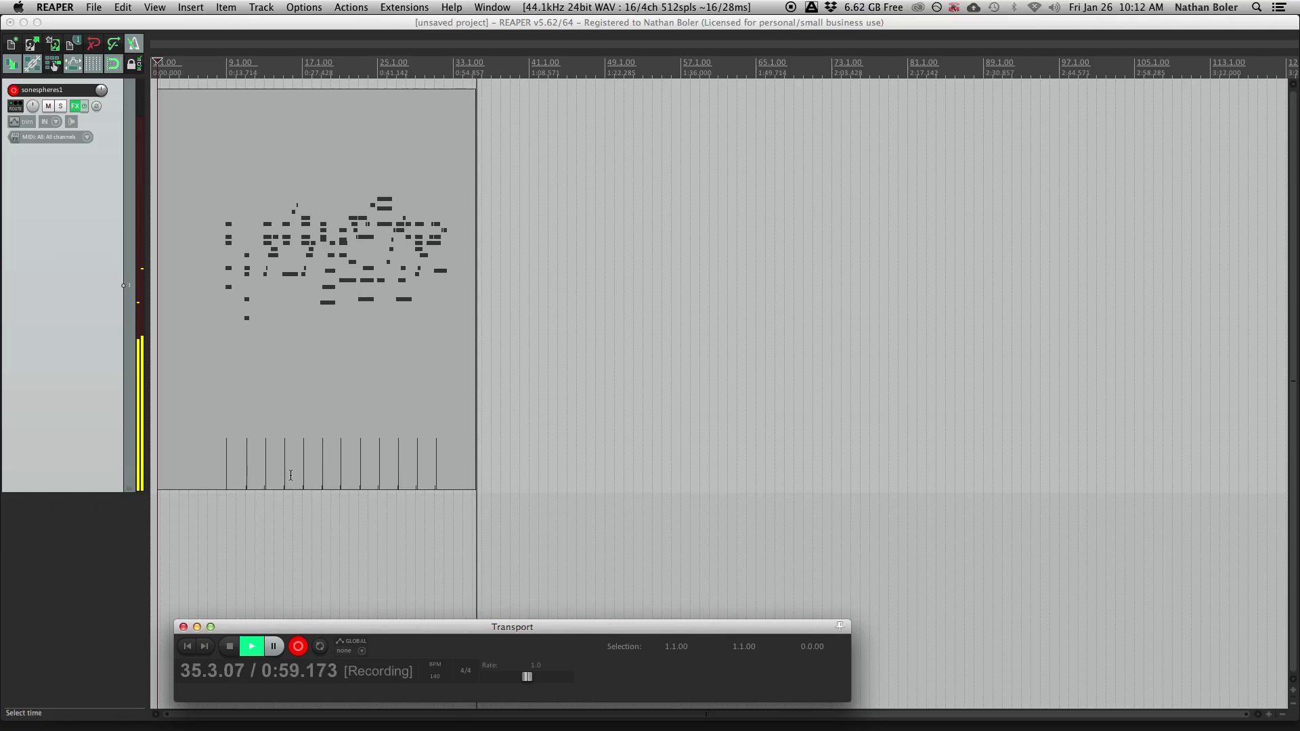
{"action": "key", "text": "space"}
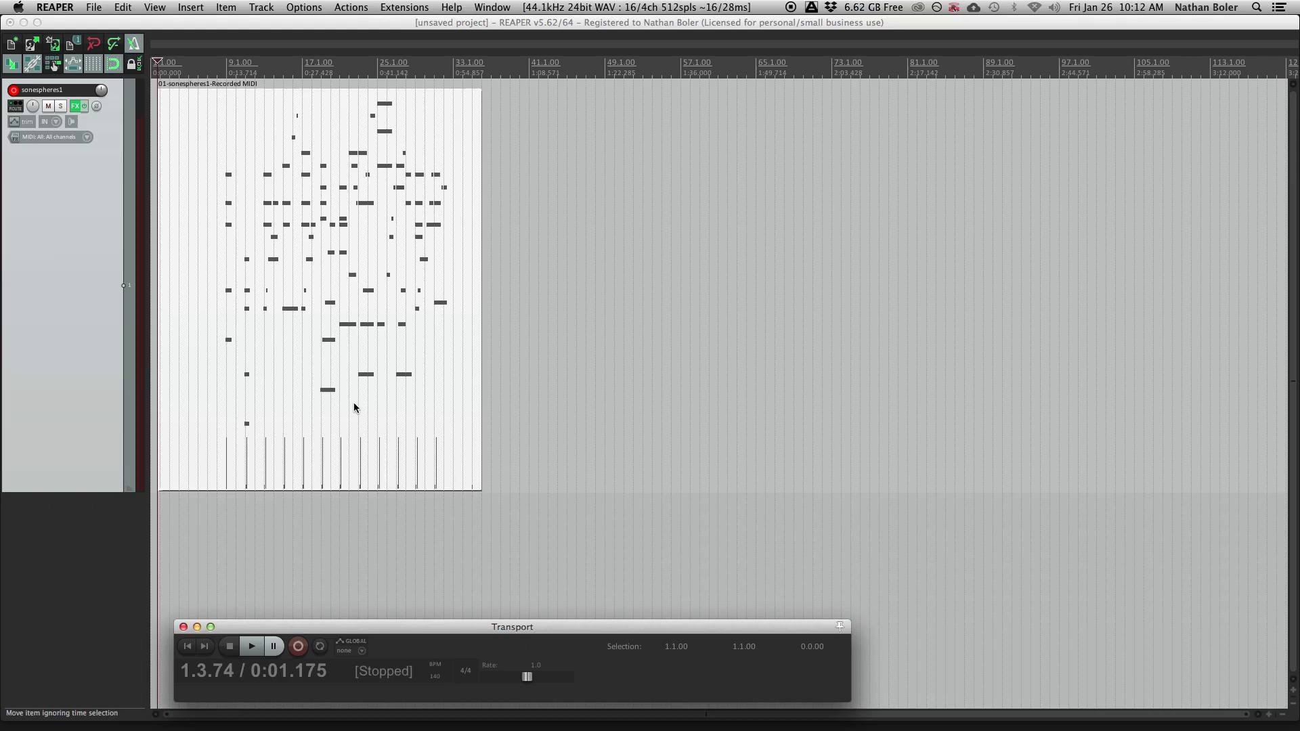
Step: Open the recorded MIDI take in the piano roll and select all its notes
{"action": "double_click", "coordinate": [316, 306]}
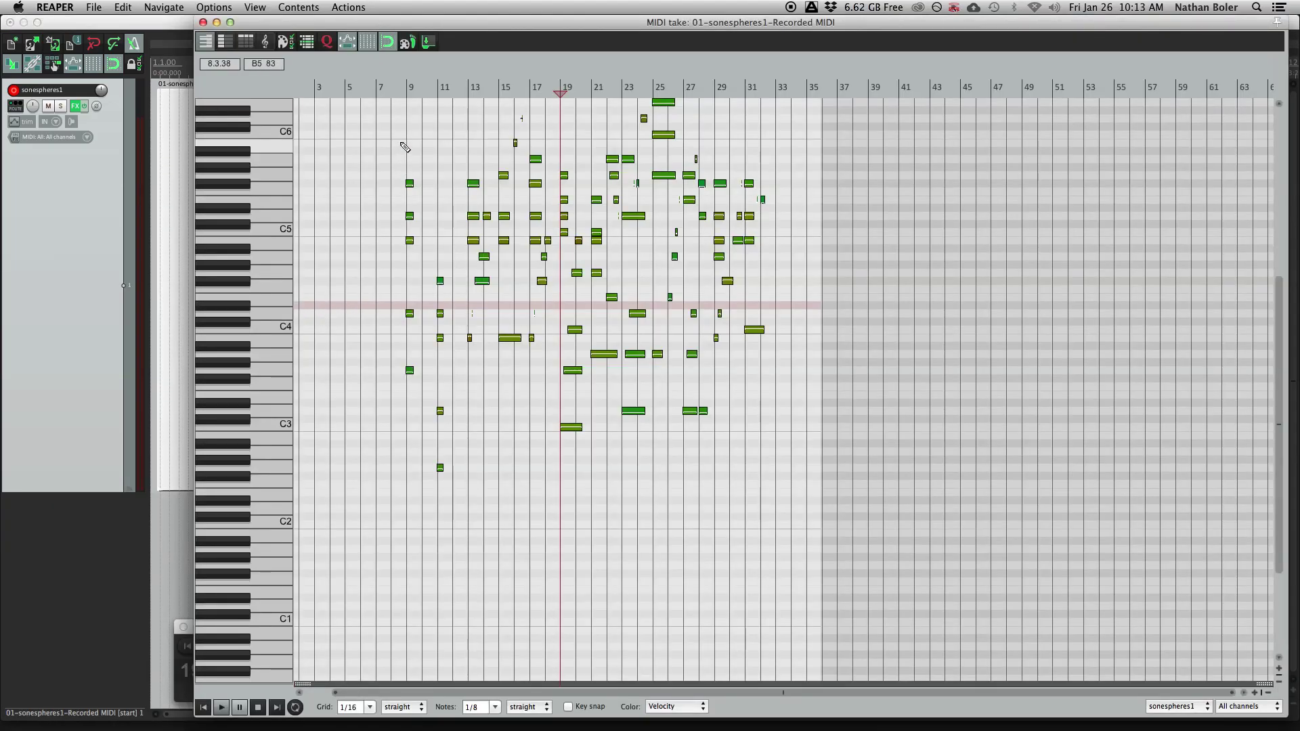
{"action": "left_click_drag", "start_coordinate": [409, 143], "coordinate": [444, 144]}
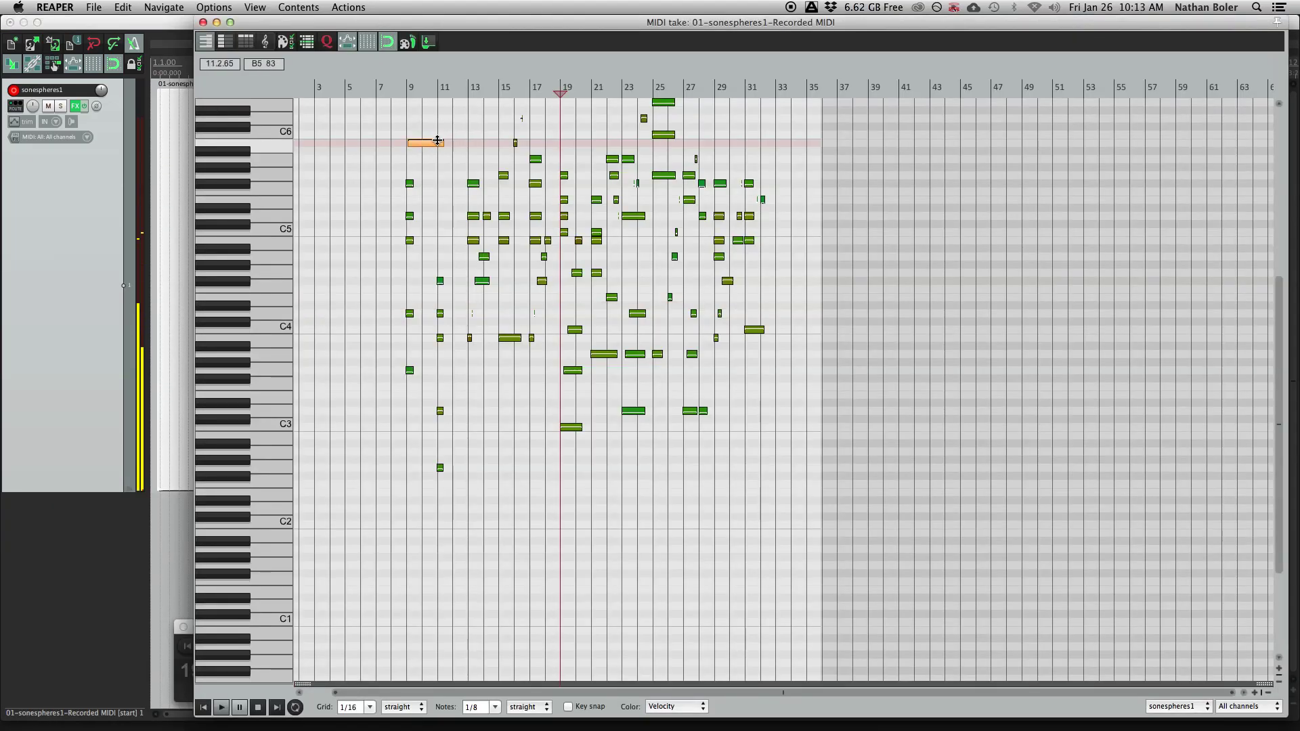
{"action": "double_click", "coordinate": [427, 141]}
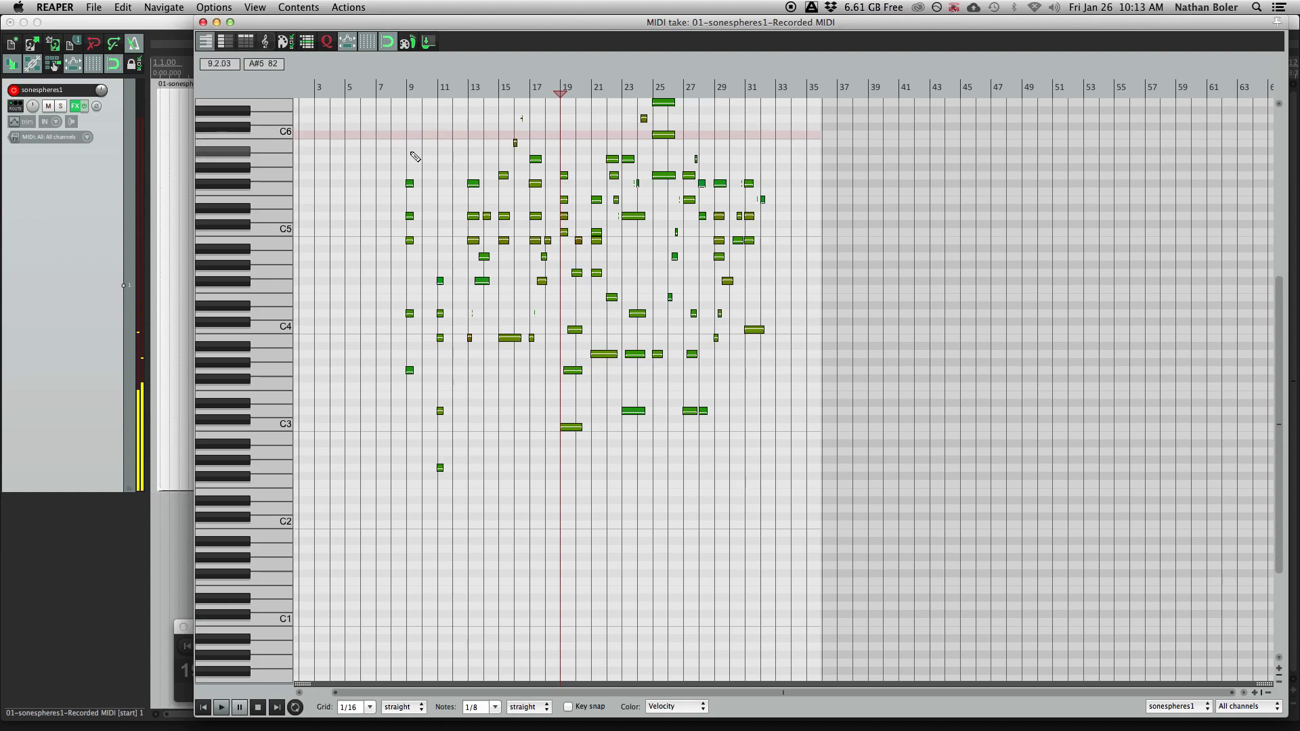
{"action": "scroll", "coordinate": [424, 149], "scroll_direction": "up", "scroll_amount": 3}
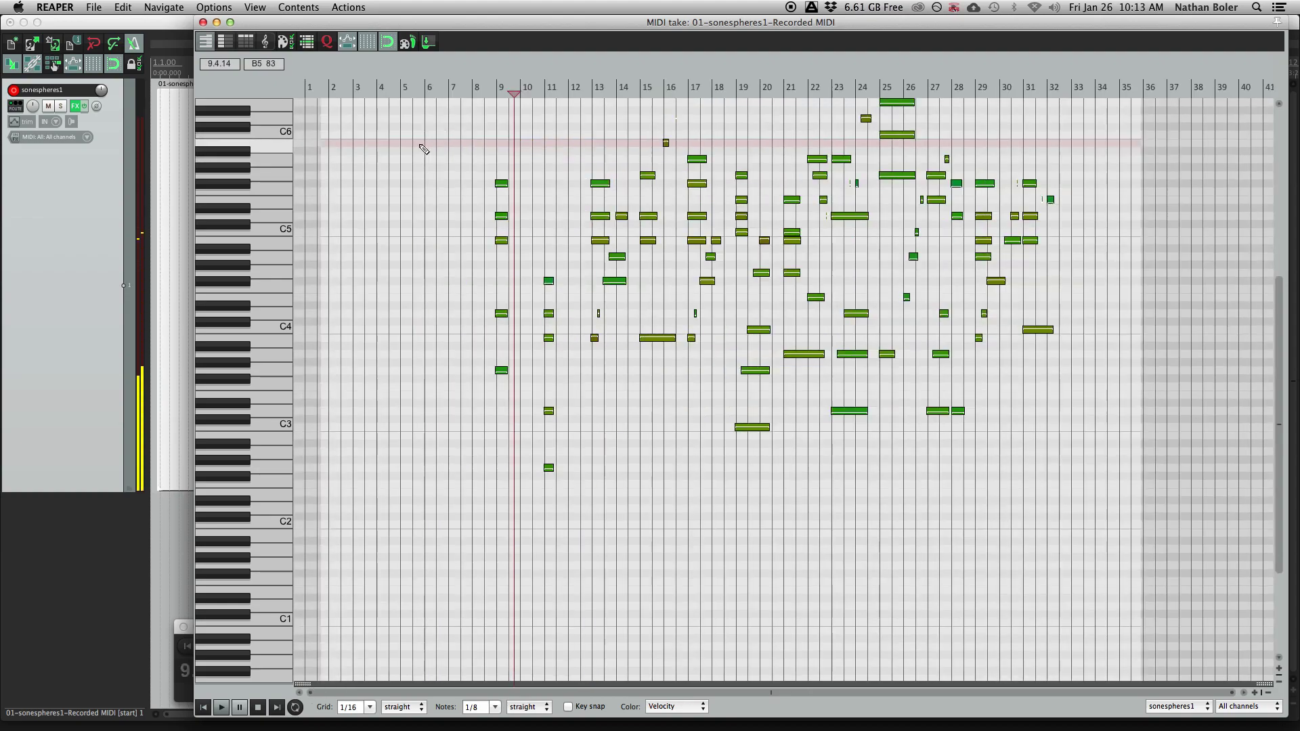
{"action": "key", "text": "super+a"}
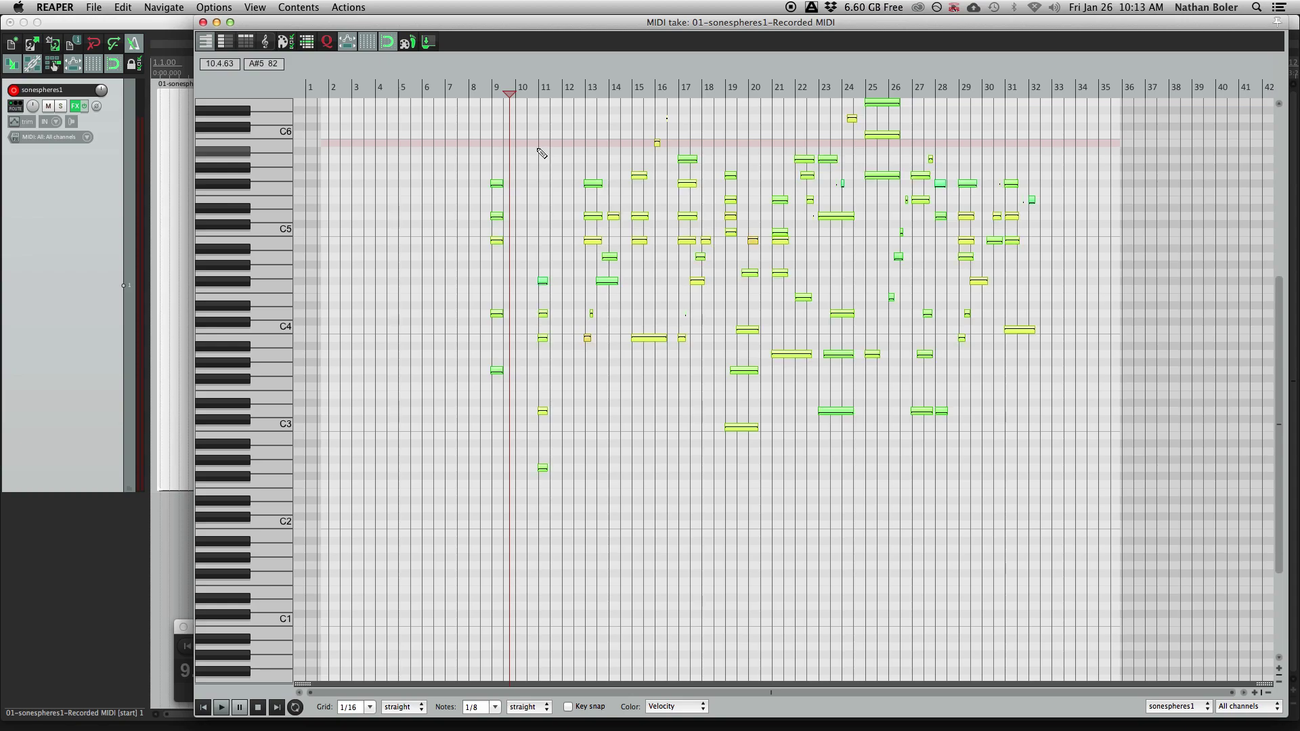
{"action": "scroll", "coordinate": [397, 685], "scroll_direction": "up", "scroll_amount": 4}
Step: Set the MIDI editor grid to 1/8 and bring up Quantize Events
{"action": "left_click", "coordinate": [373, 709]}
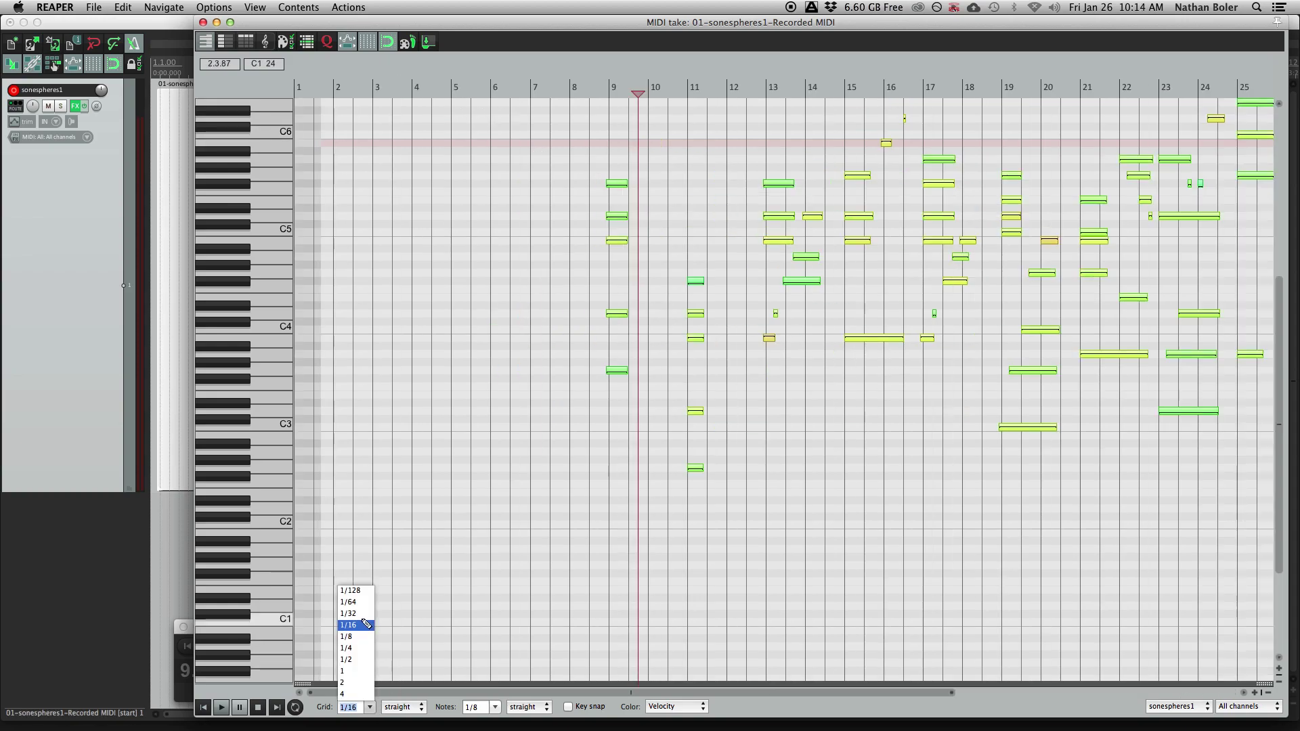
{"action": "left_click", "coordinate": [352, 639]}
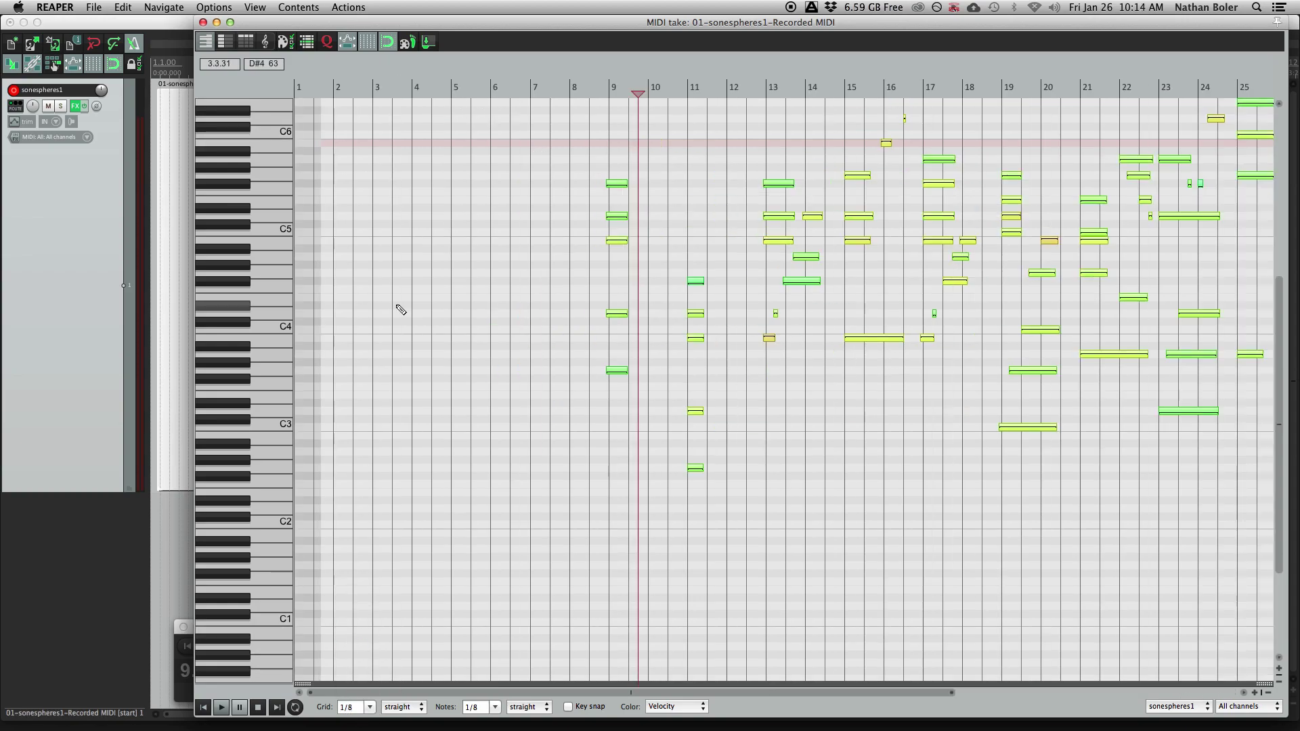
{"action": "left_click", "coordinate": [327, 41]}
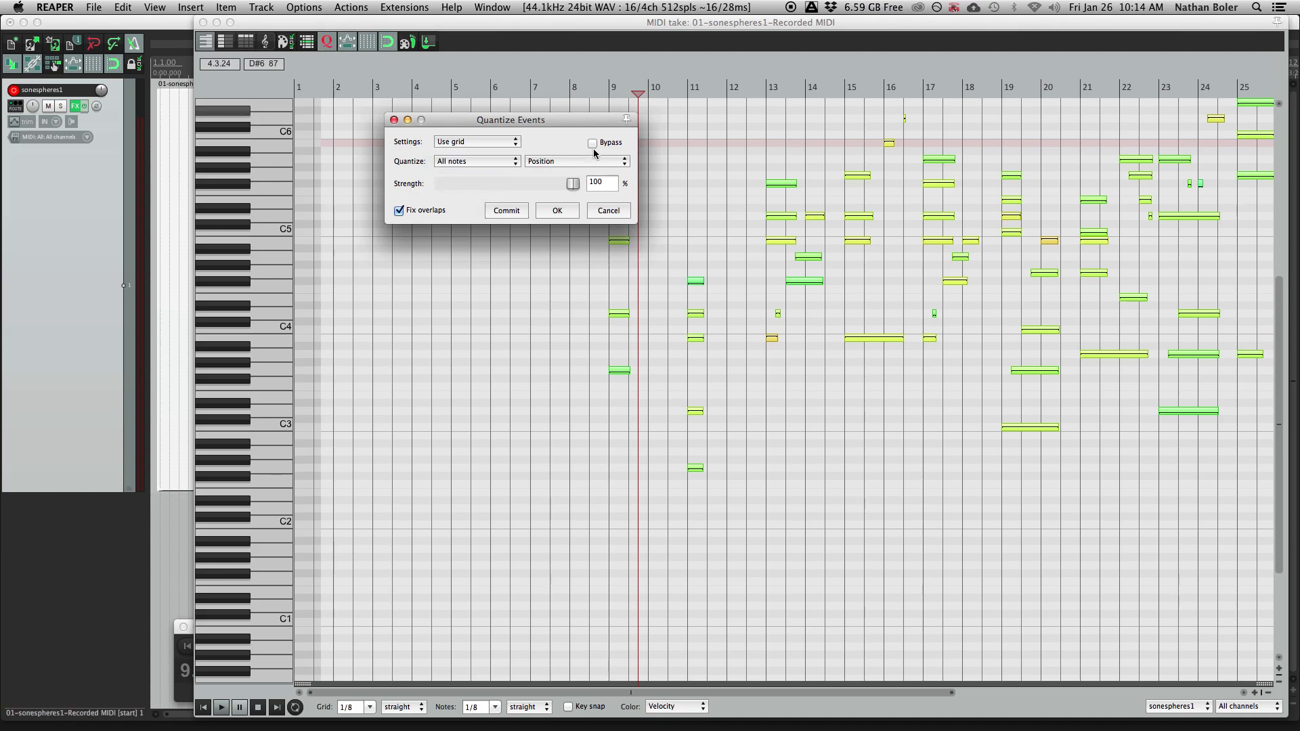
Step: Apply 1/8 quantization to the notes and play the take back from bar 8
{"action": "left_click", "coordinate": [593, 143]}
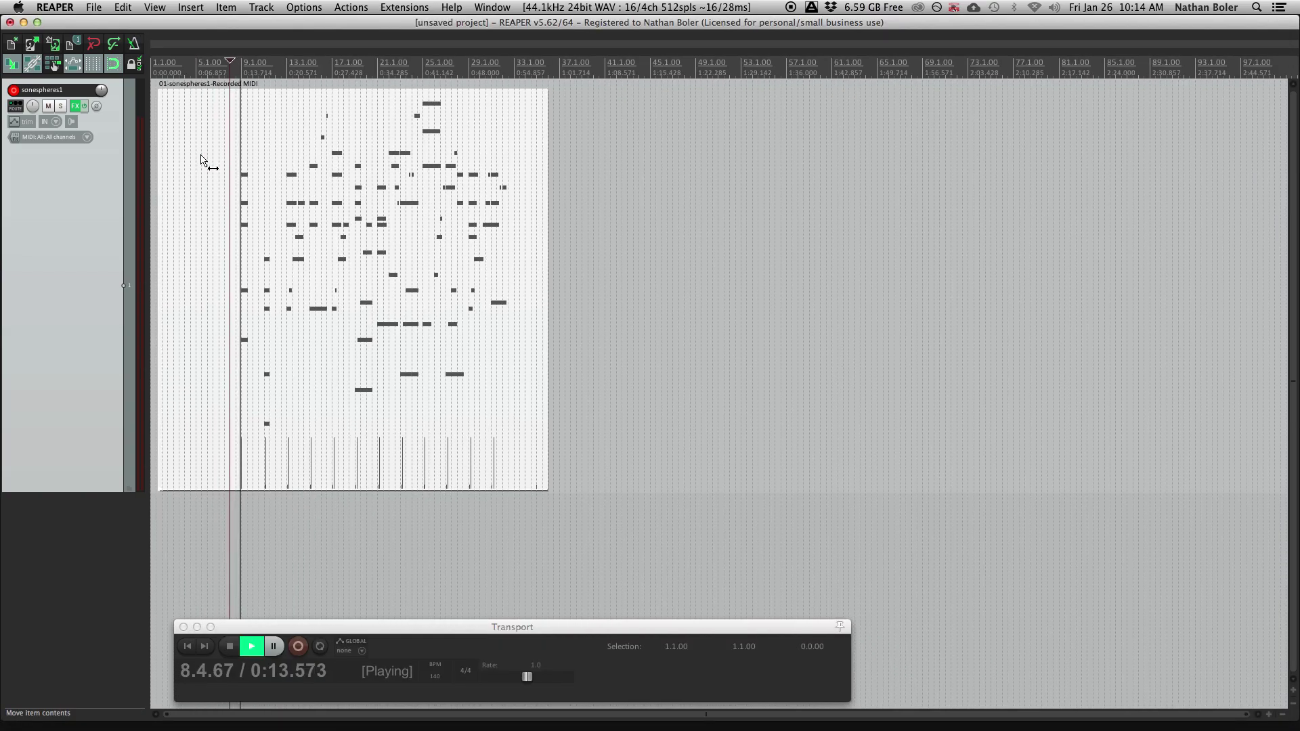
{"action": "scroll", "coordinate": [203, 163], "scroll_direction": "up", "scroll_amount": 3}
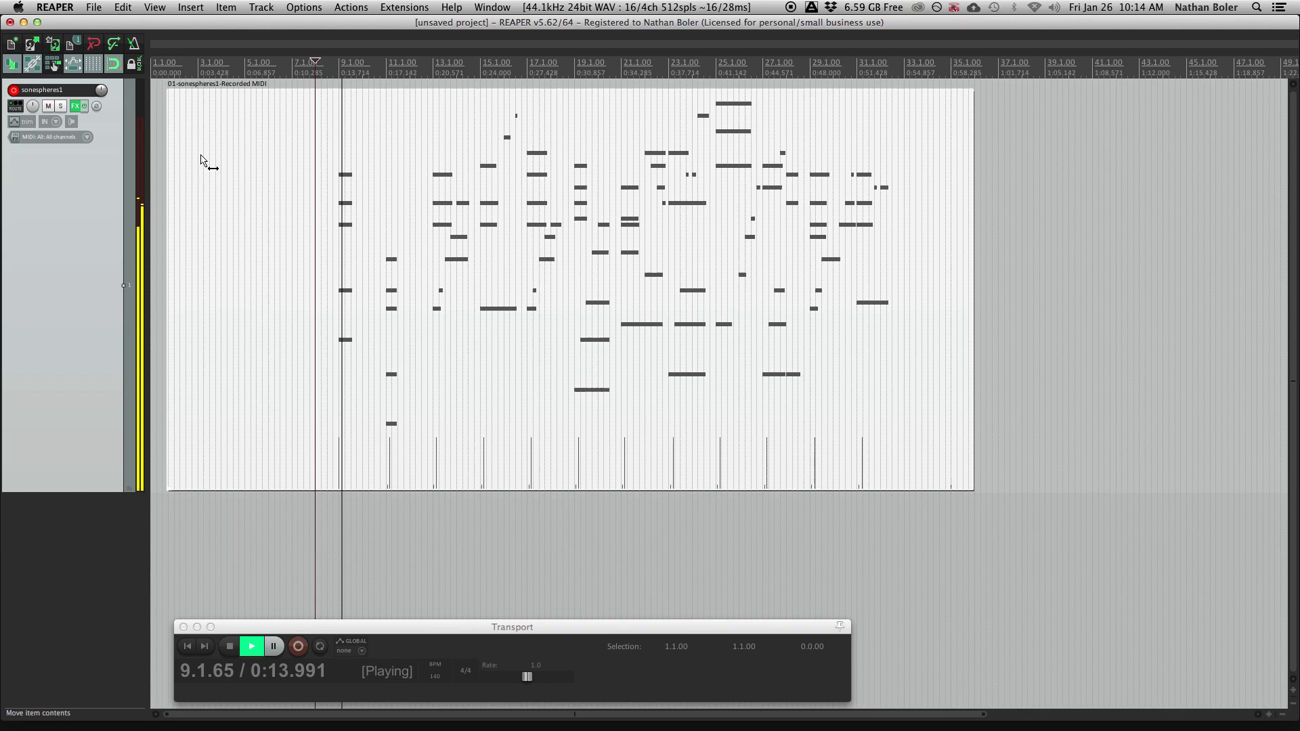
{"action": "scroll", "coordinate": [203, 163], "scroll_direction": "up", "scroll_amount": 4}
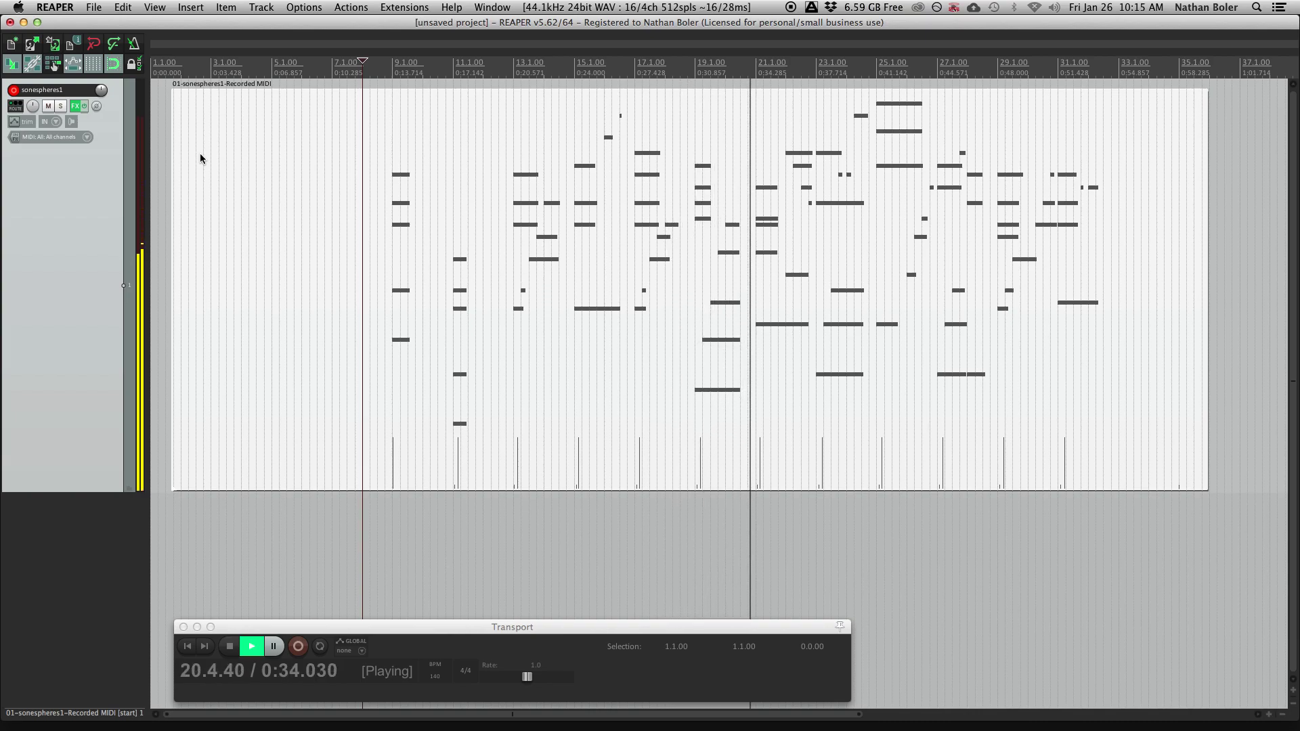
{"action": "key", "text": "space"}
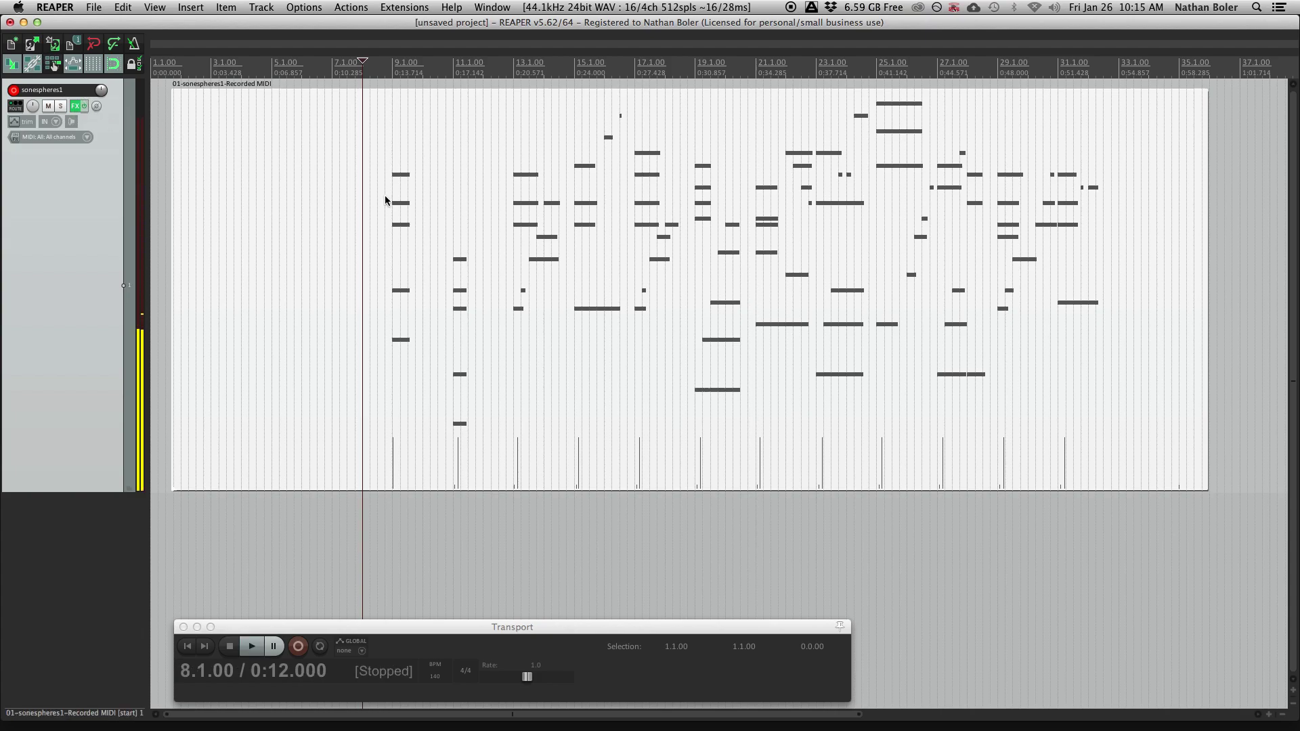
Step: Replace Sonespheres with Soundiron Emotional Piano in track 1's Kontakt and enable its FX Rack reverb
{"action": "key", "text": "shift+f"}
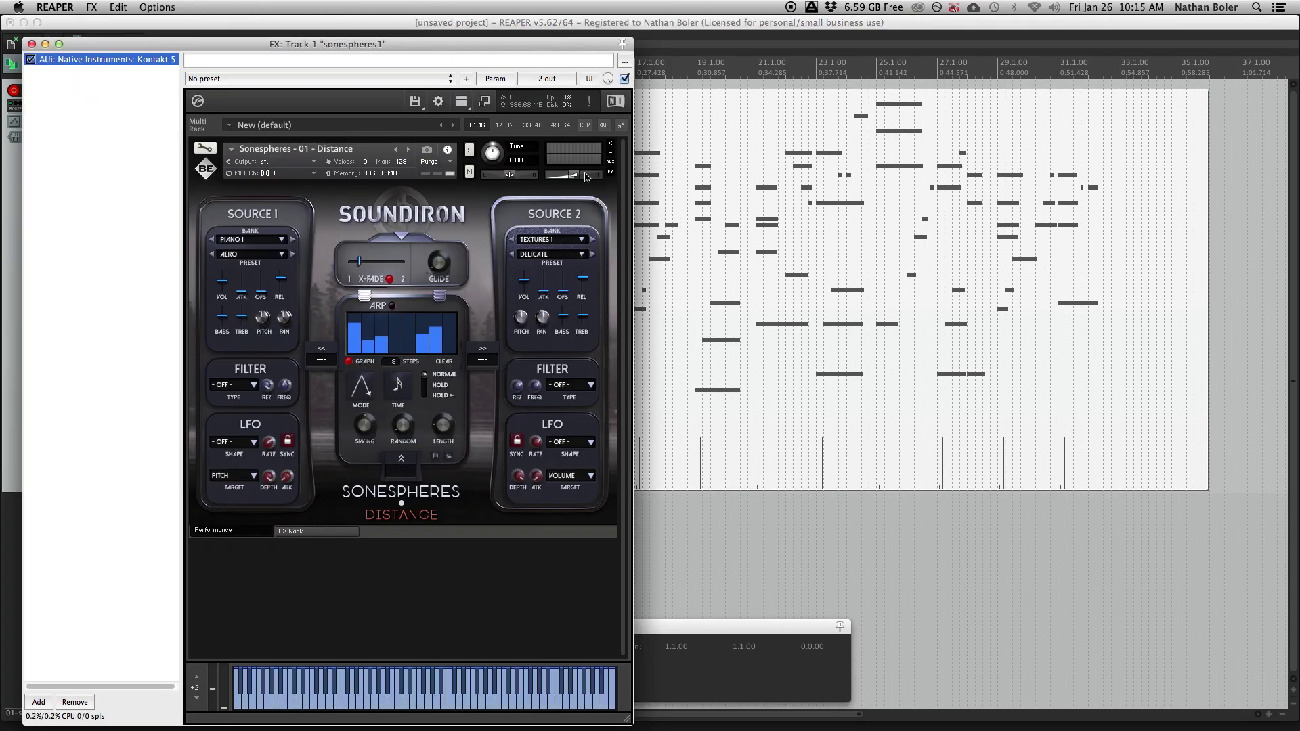
{"action": "left_click", "coordinate": [613, 147]}
{"action": "right_click", "coordinate": [445, 301]}
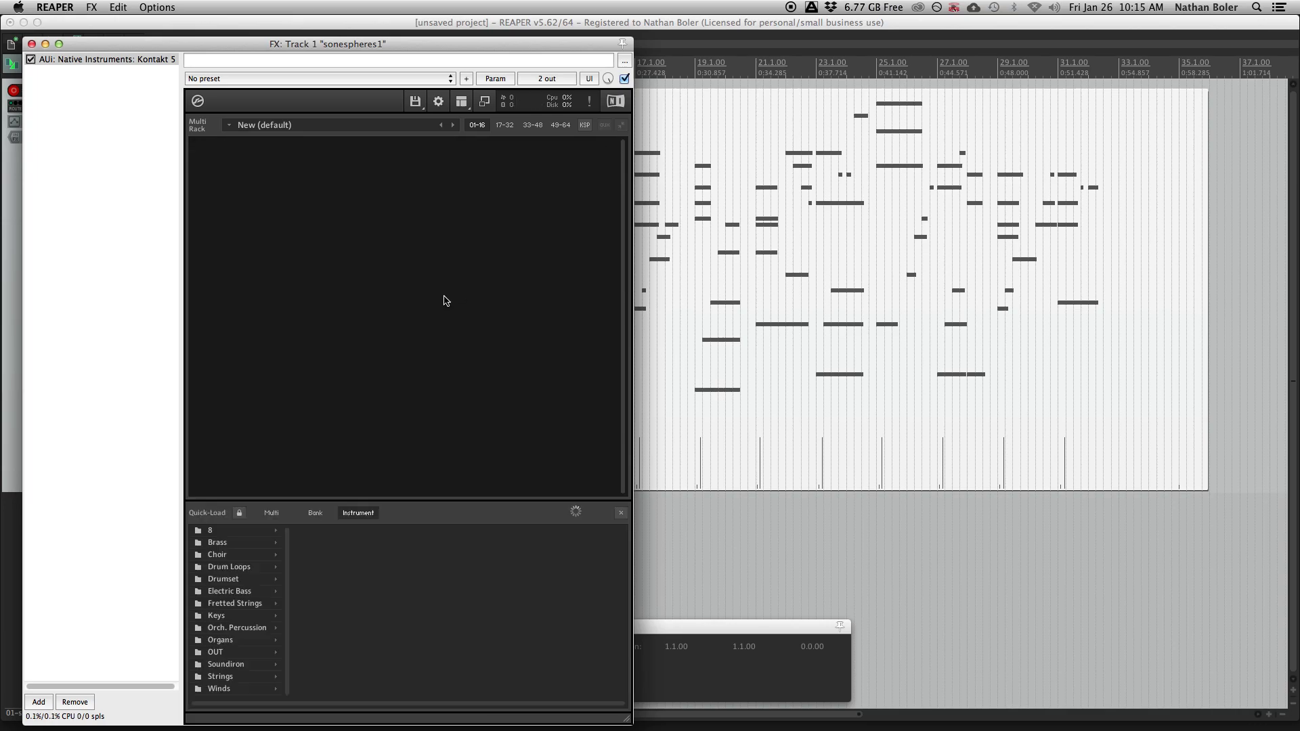
{"action": "left_click", "coordinate": [248, 668]}
{"action": "left_click", "coordinate": [353, 665]}
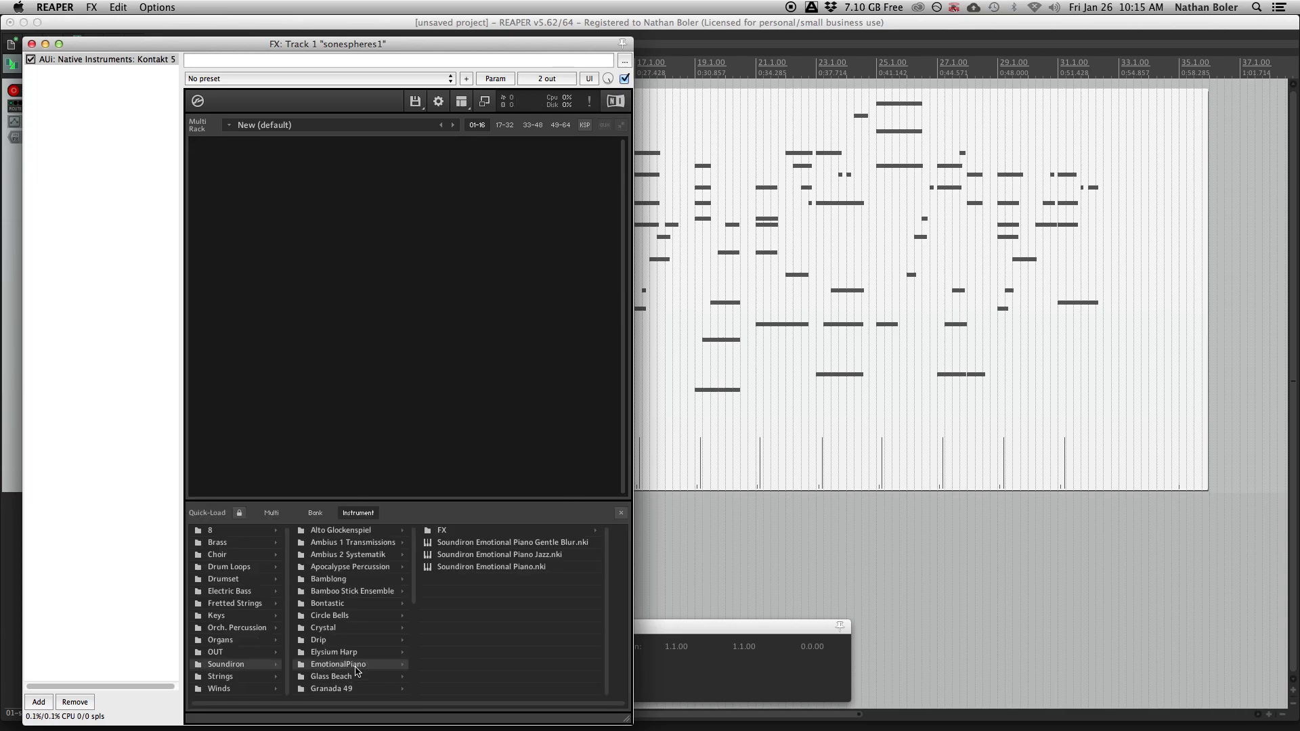
{"action": "double_click", "coordinate": [515, 567]}
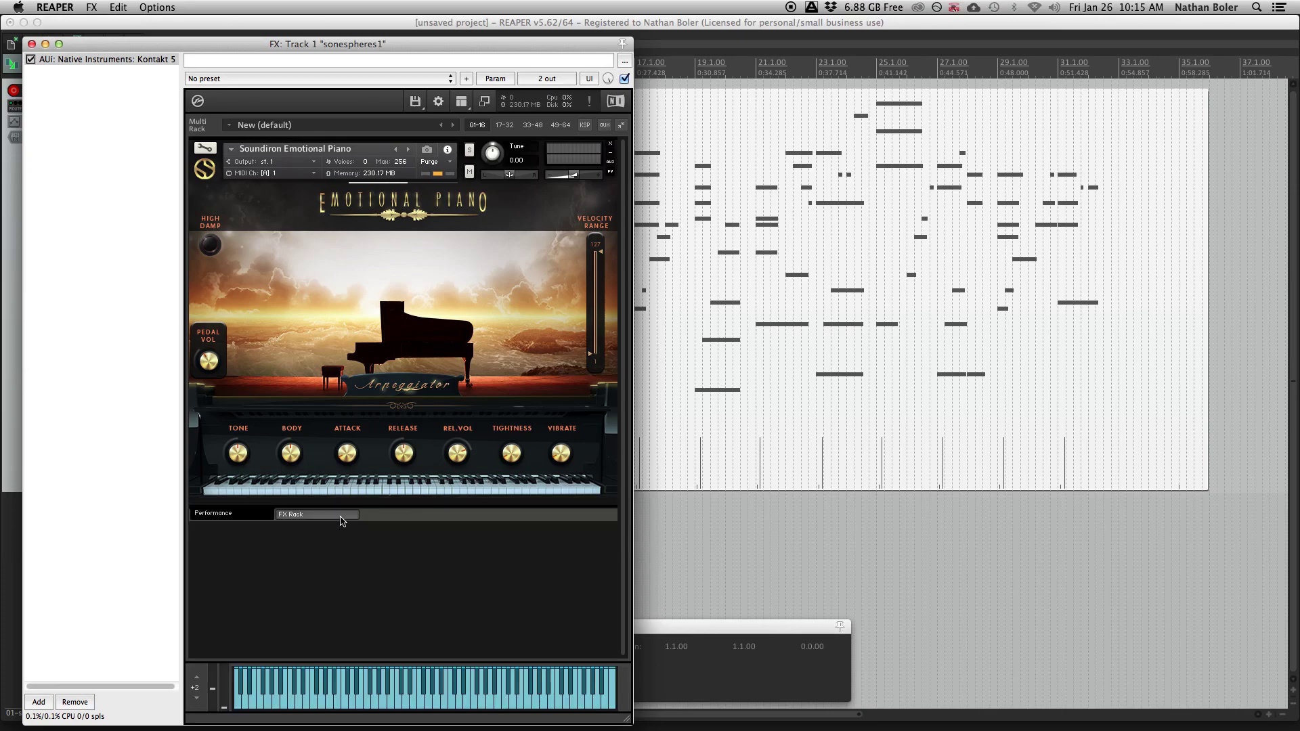
{"action": "left_click", "coordinate": [319, 518]}
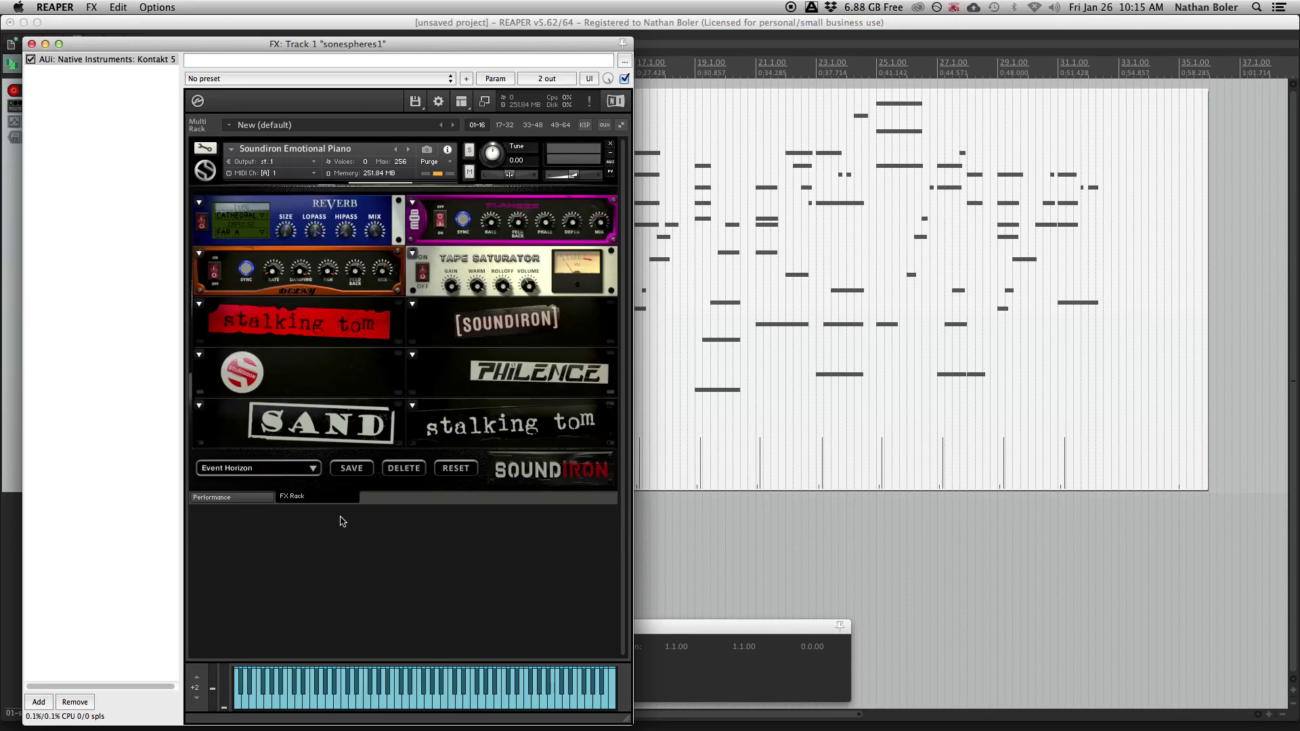
{"action": "left_click", "coordinate": [203, 222]}
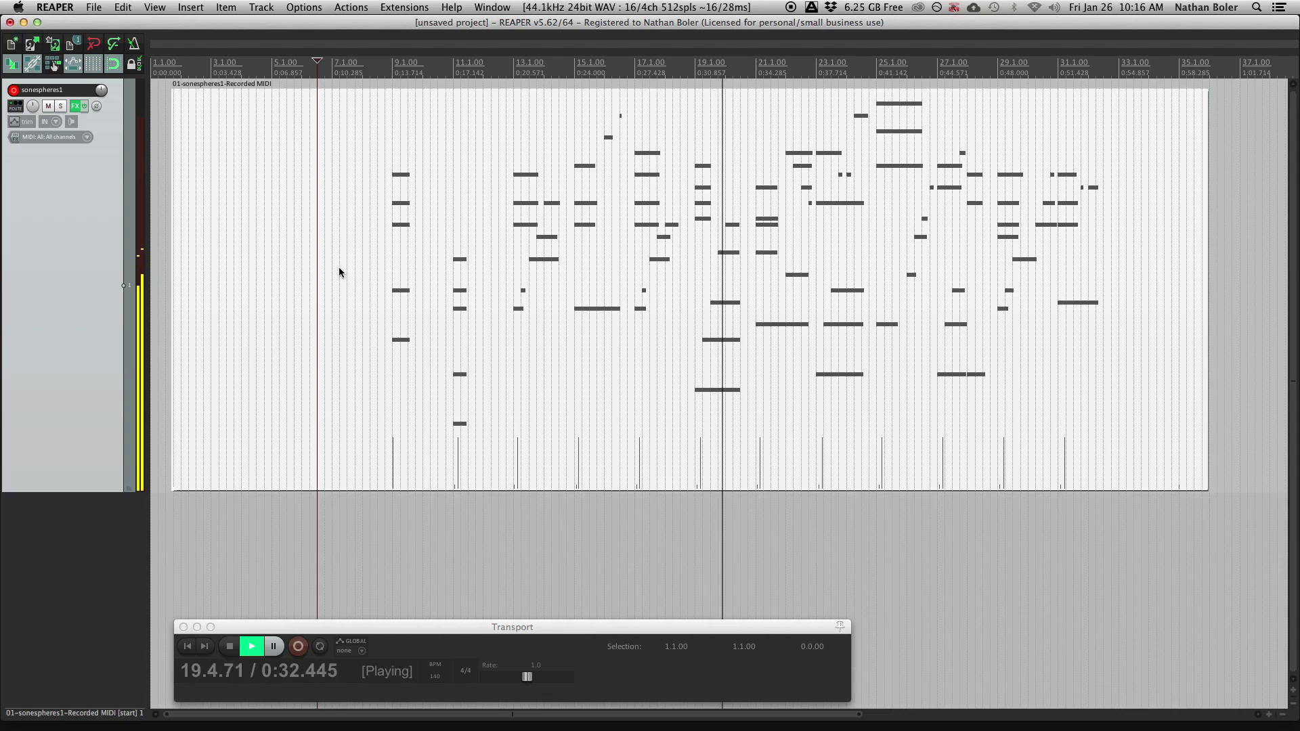
Step: Shrink the track height, stop playback, and duplicate the track with its MIDI item
{"action": "left_click_drag", "start_coordinate": [108, 491], "coordinate": [110, 328]}
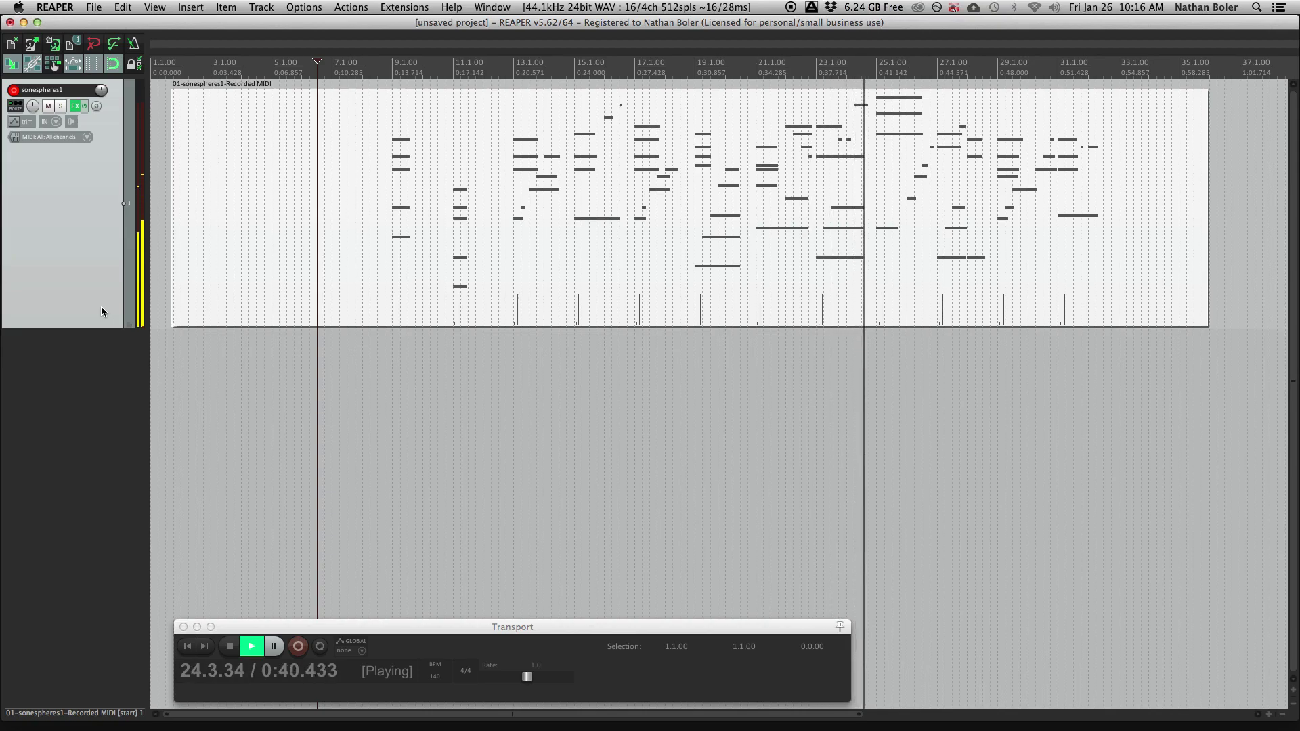
{"action": "key", "text": "space"}
{"action": "key", "text": "super+alt+d"}
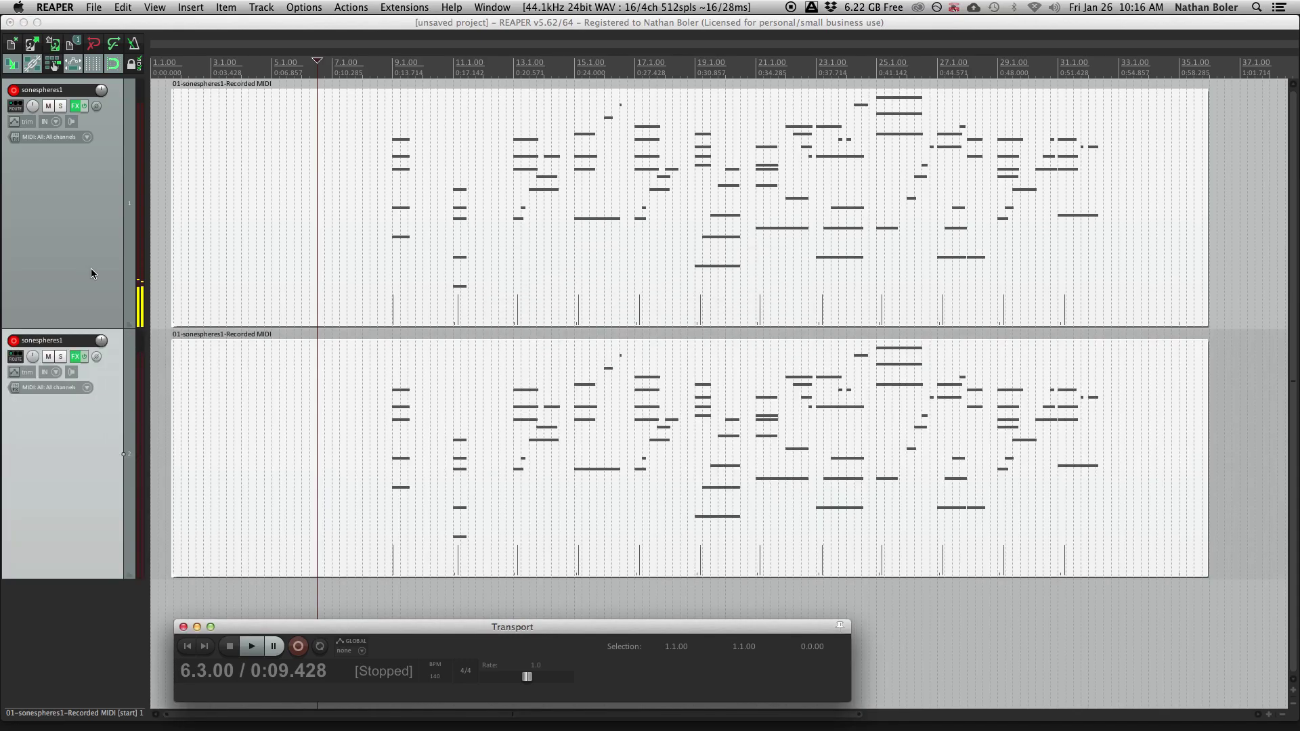
Step: Load Sonespheres - 01 - Distance into track 2's Kontakt and play both tracks
{"action": "left_click", "coordinate": [75, 356]}
{"action": "left_click", "coordinate": [353, 594]}
{"action": "double_click", "coordinate": [492, 543]}
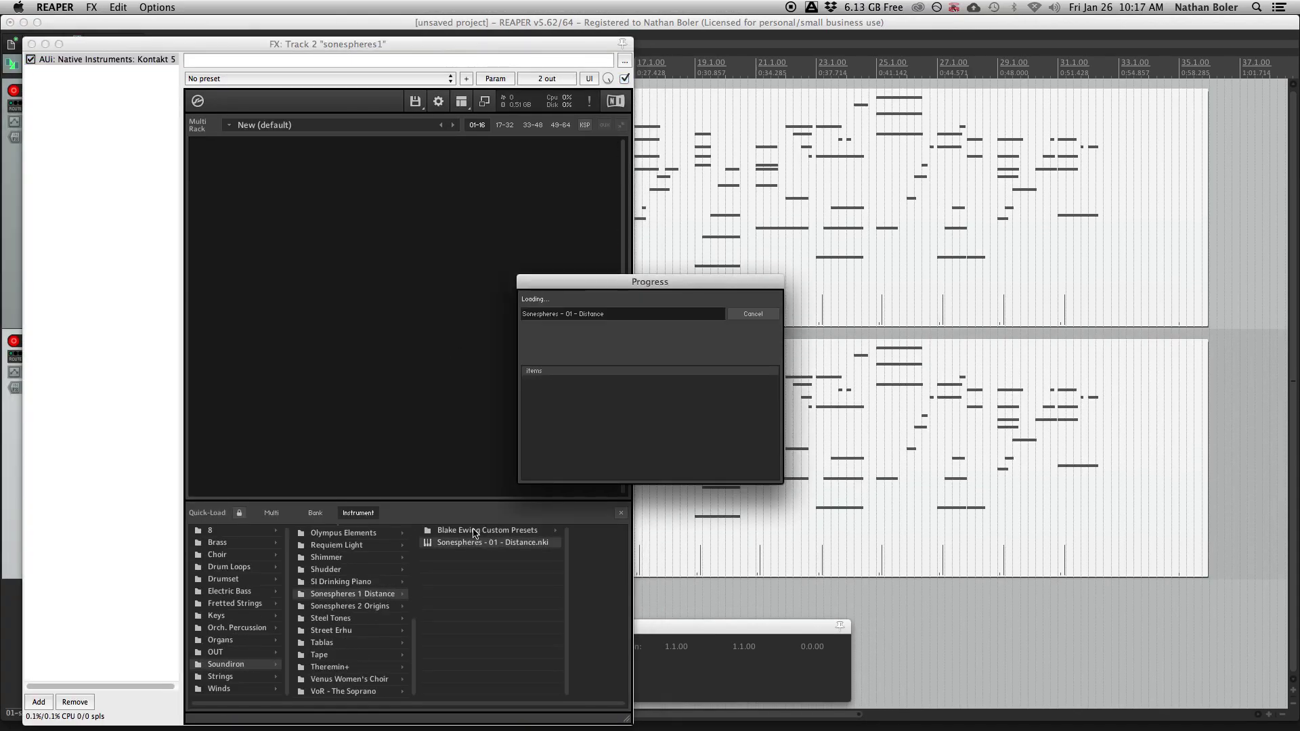
{"action": "left_click", "coordinate": [31, 45]}
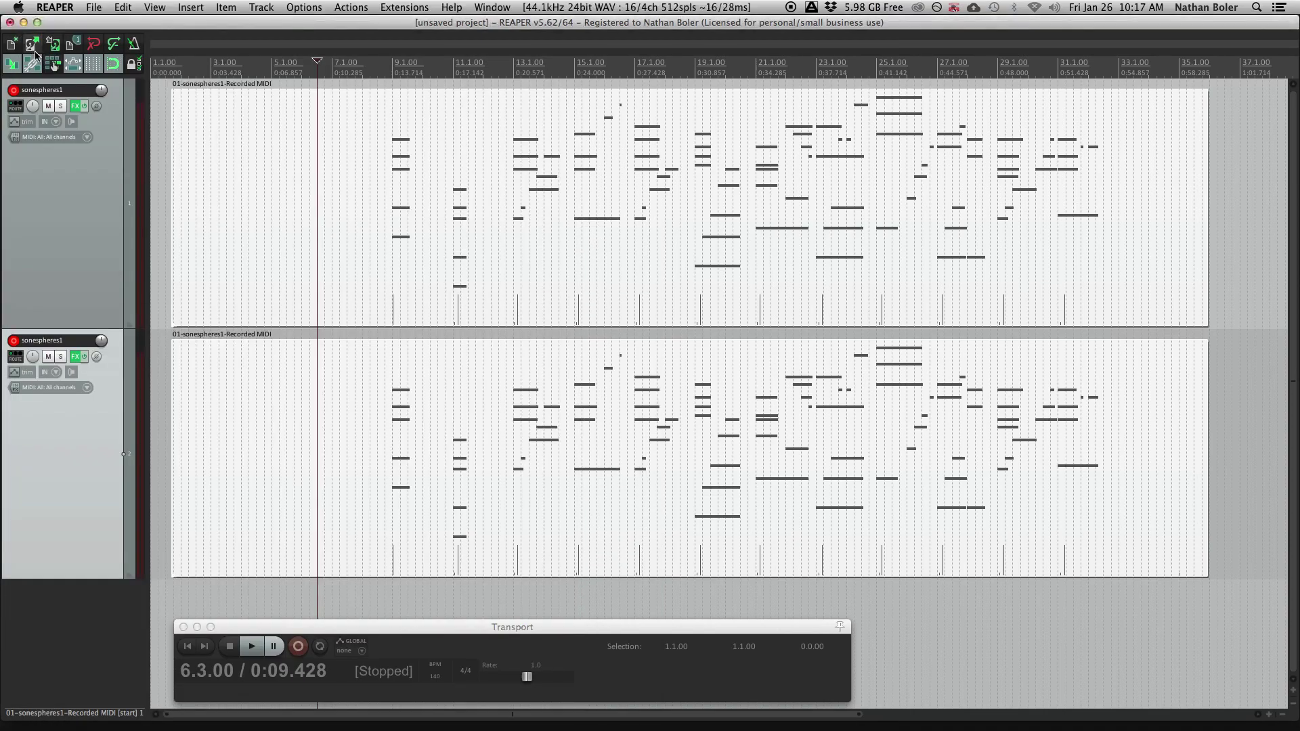
{"action": "left_click", "coordinate": [364, 228]}
{"action": "key", "text": "space"}
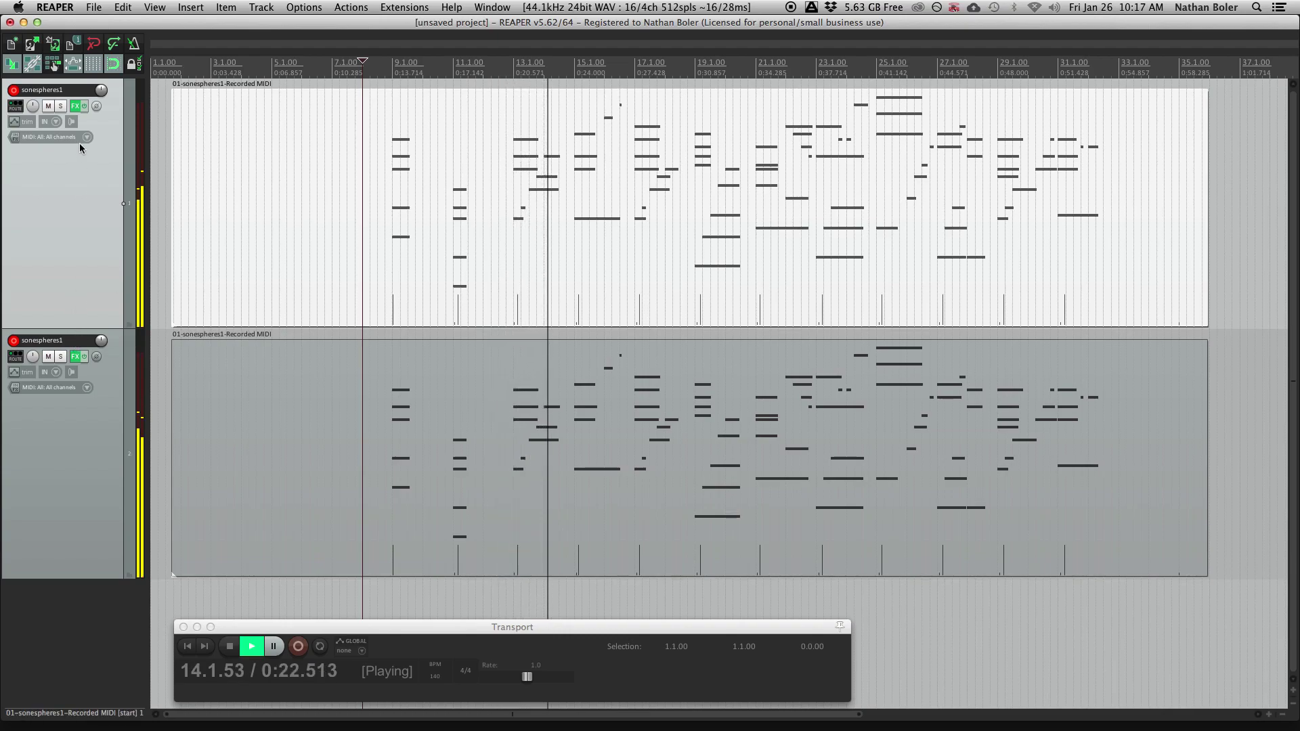
Step: Rename track 1 from sonespheres1 to emotionalpiano
{"action": "double_click", "coordinate": [76, 90]}
{"action": "type", "text": "em"}
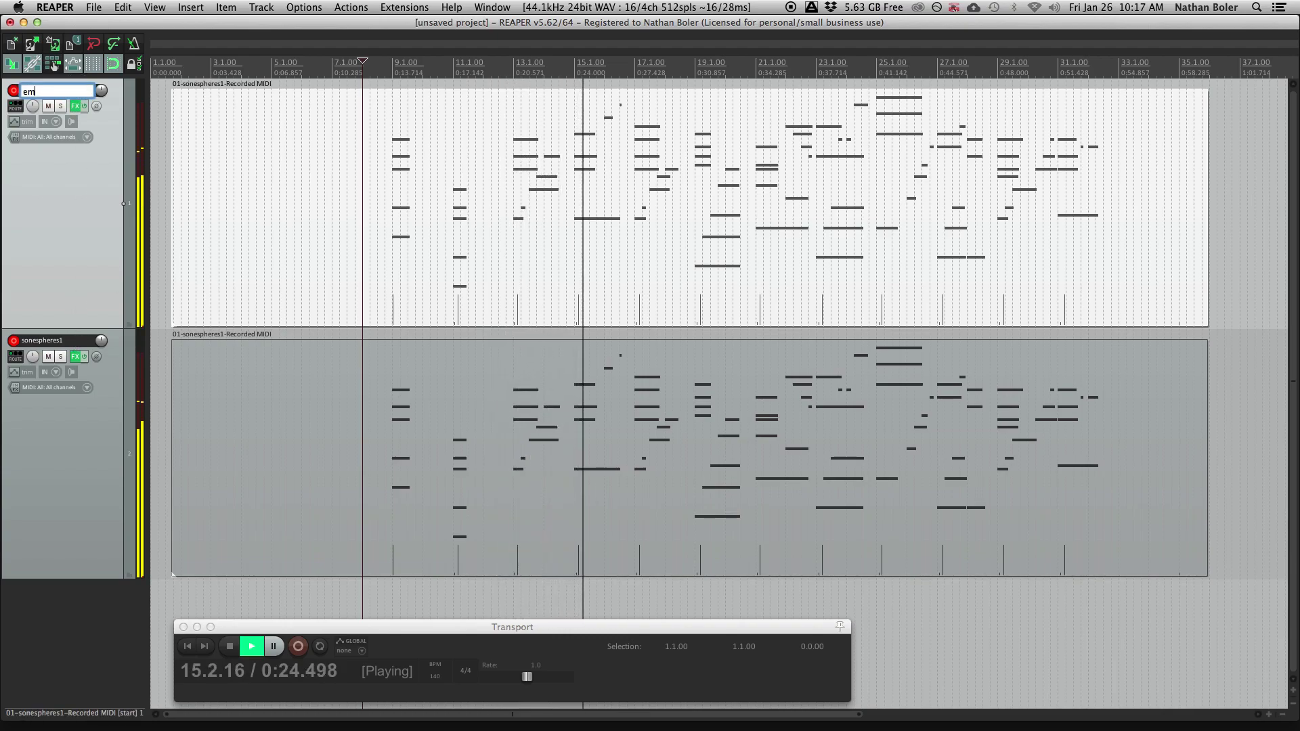
{"action": "type", "text": "otionalpian"}
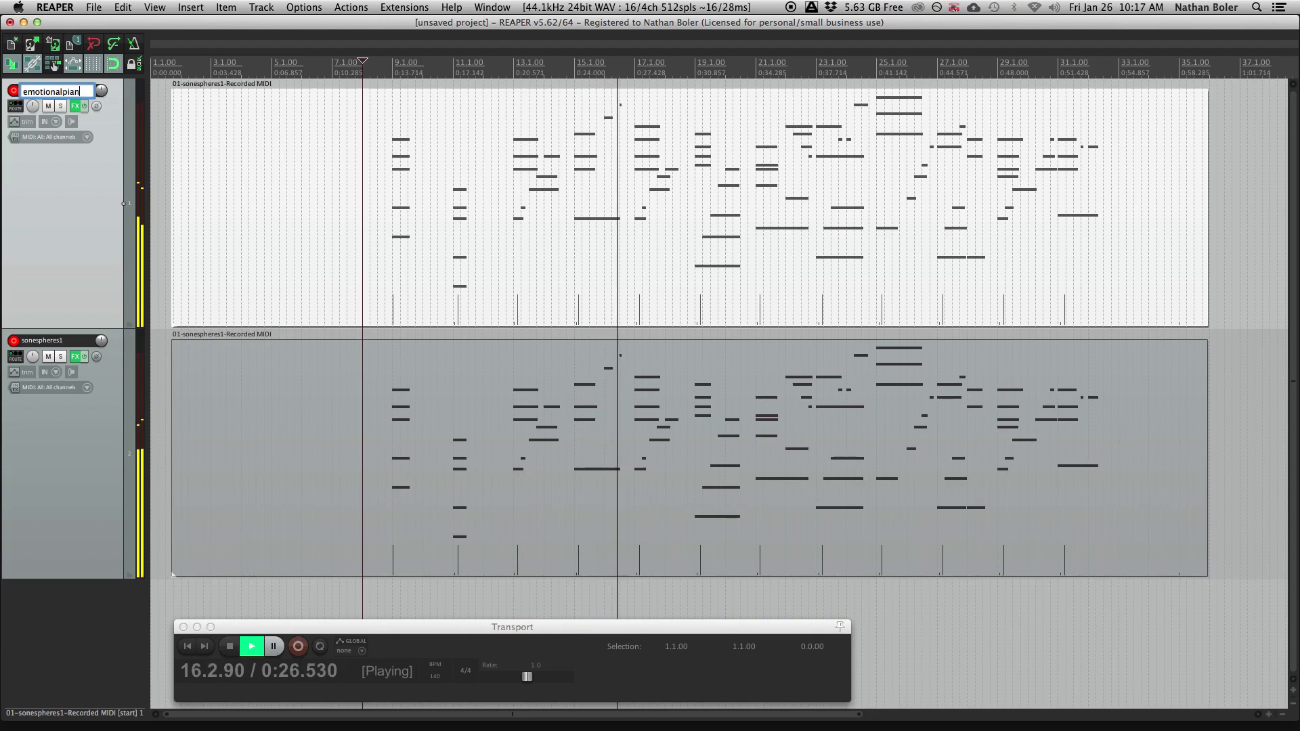
{"action": "type", "text": "o"}
{"action": "key", "text": "Return"}
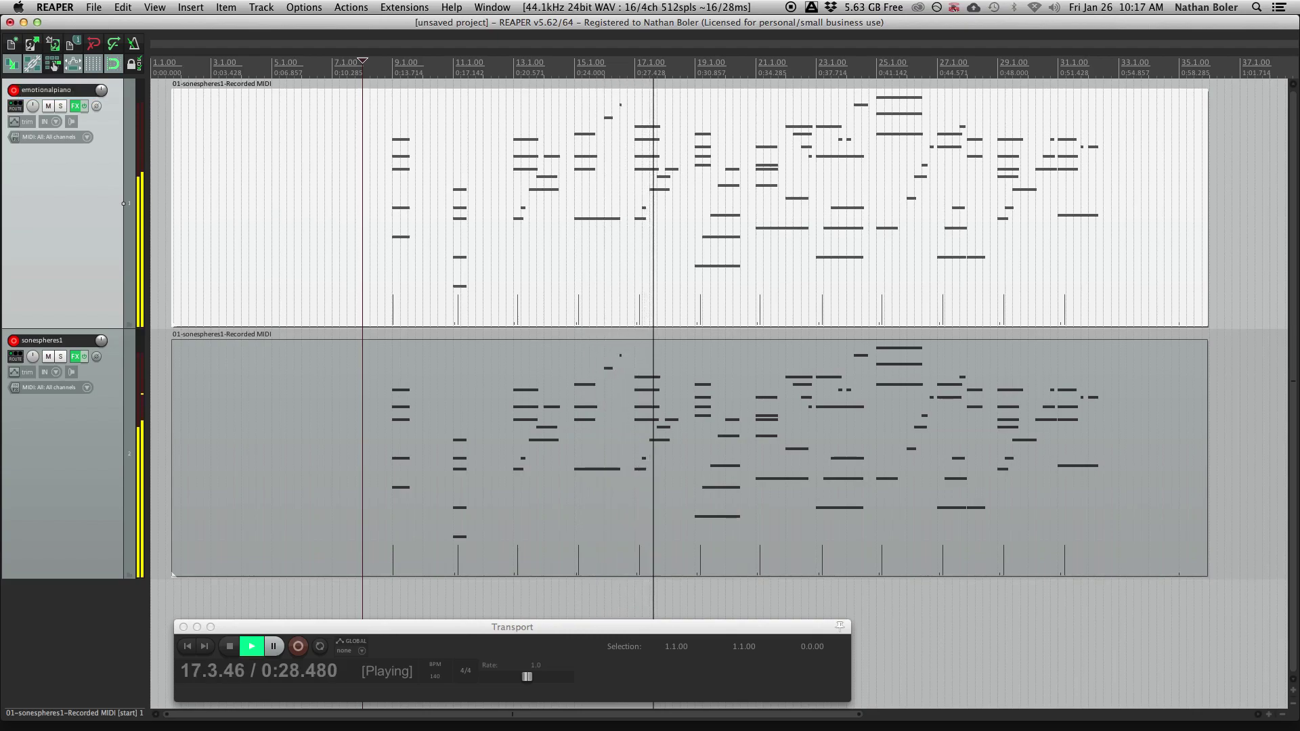